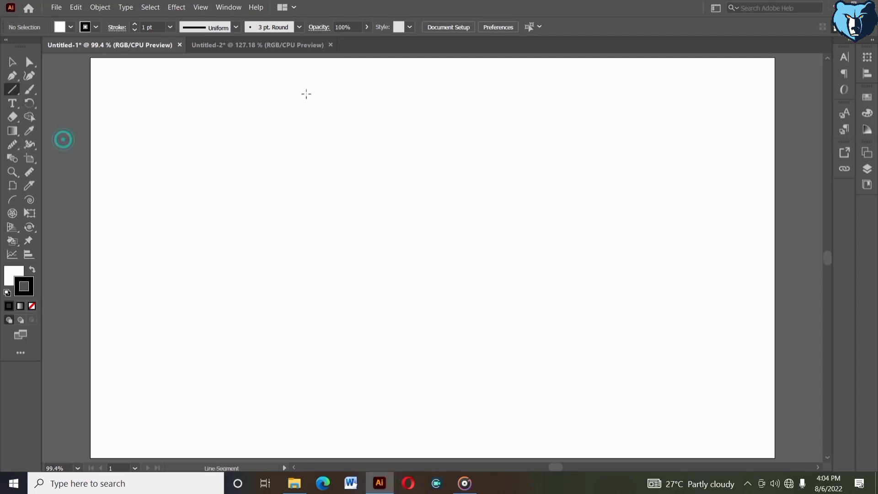
# Draw a vertical line and Alt-drag copies to form two vertical line pairs
pyautogui.moveTo(302, 278); pyautogui.dragTo(299, 378)
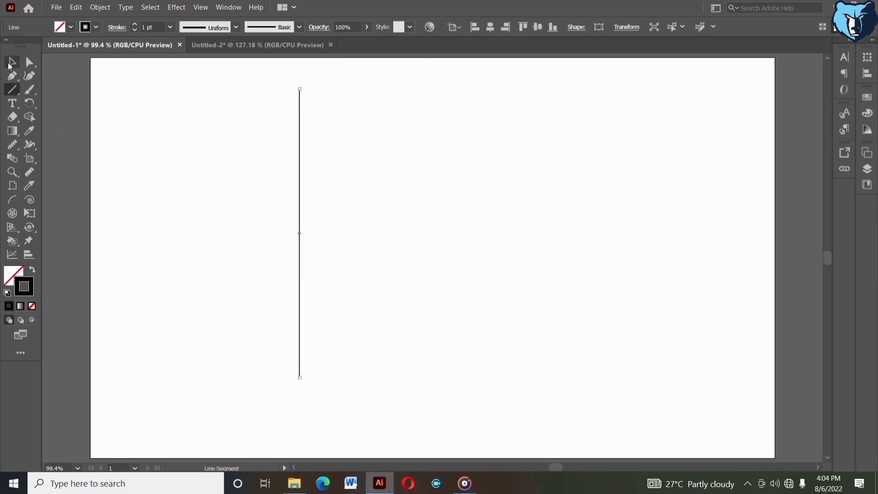
pyautogui.click(11, 63)
pyautogui.moveTo(300, 235); pyautogui.dragTo(407, 247)
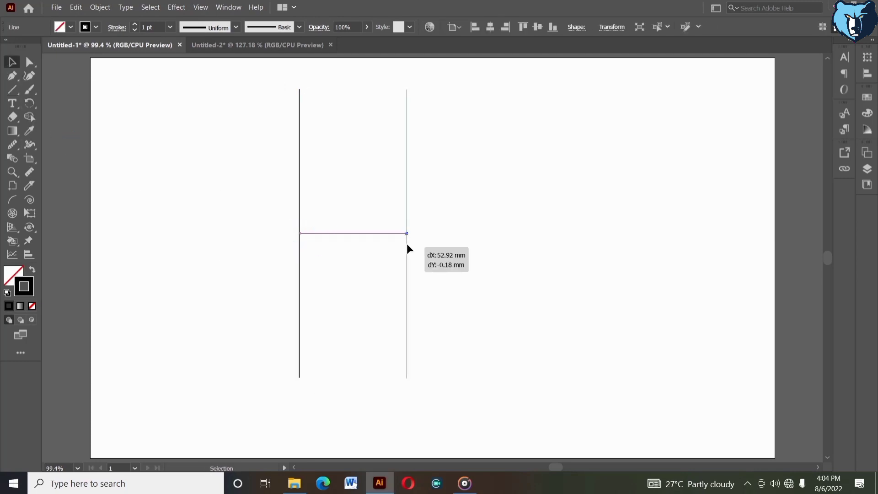
pyautogui.moveTo(407, 247); pyautogui.dragTo(409, 245)
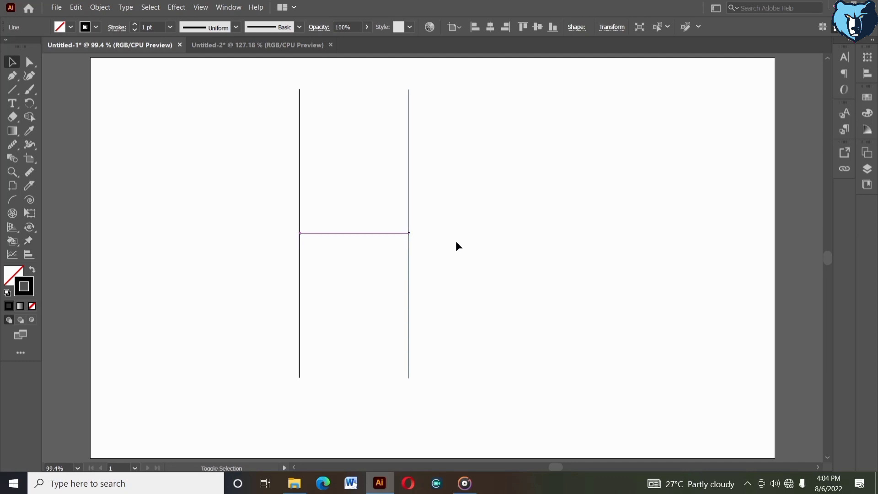
pyautogui.click(455, 242)
pyautogui.moveTo(300, 196)
pyautogui.mouseDown()
pyautogui.moveTo(279, 193)
pyautogui.moveTo(437, 201)
pyautogui.moveTo(427, 197)
pyautogui.mouseUp()
pyautogui.hotkey('ctrl', 'z')
pyautogui.click(466, 212)
# Copy the four vertical lines, Paste in Back, and rotate the copy 90° into horizontals
pyautogui.moveTo(213, 147); pyautogui.dragTo(509, 249)
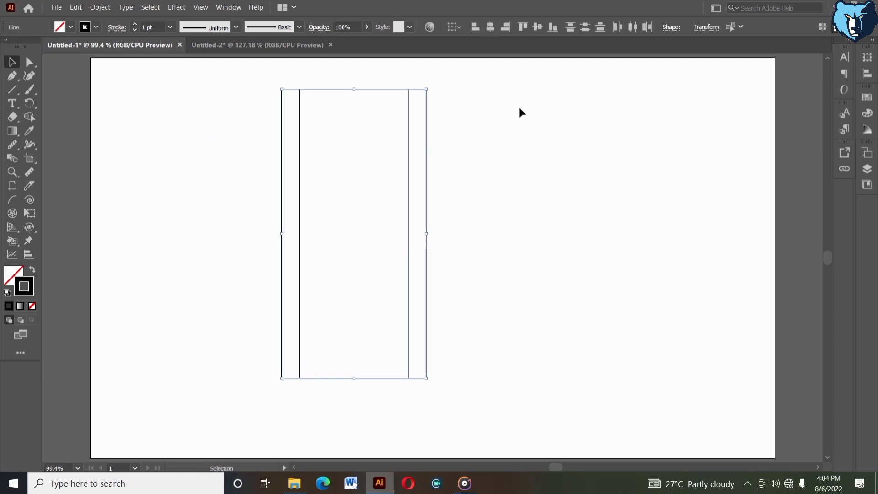
pyautogui.click(76, 7)
pyautogui.click(91, 55)
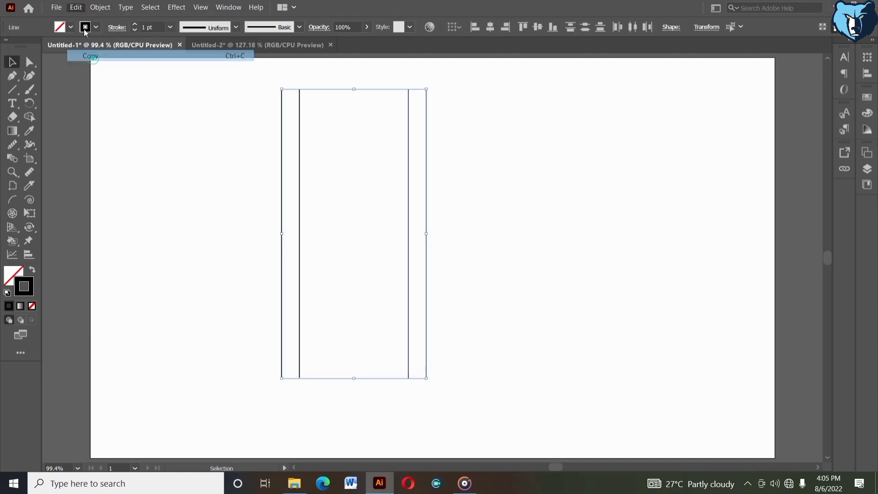
pyautogui.click(76, 7)
pyautogui.click(100, 94)
pyautogui.moveTo(277, 84); pyautogui.dragTo(198, 284)
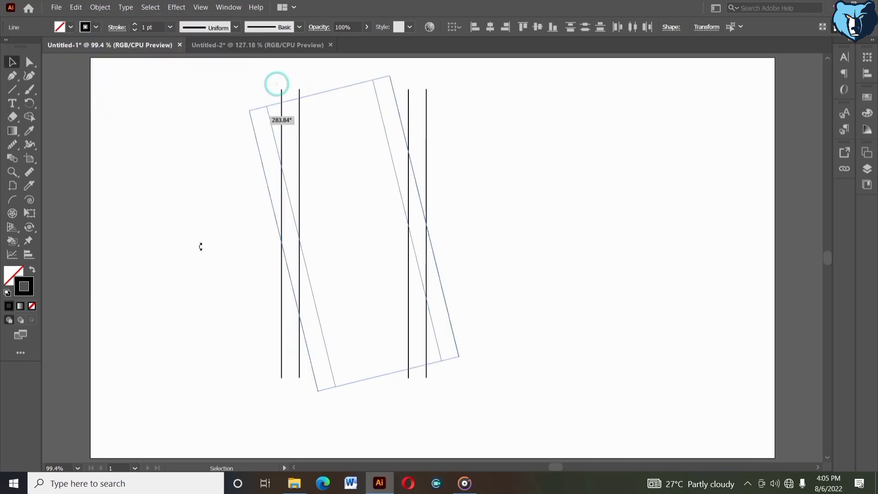
pyautogui.click(191, 152)
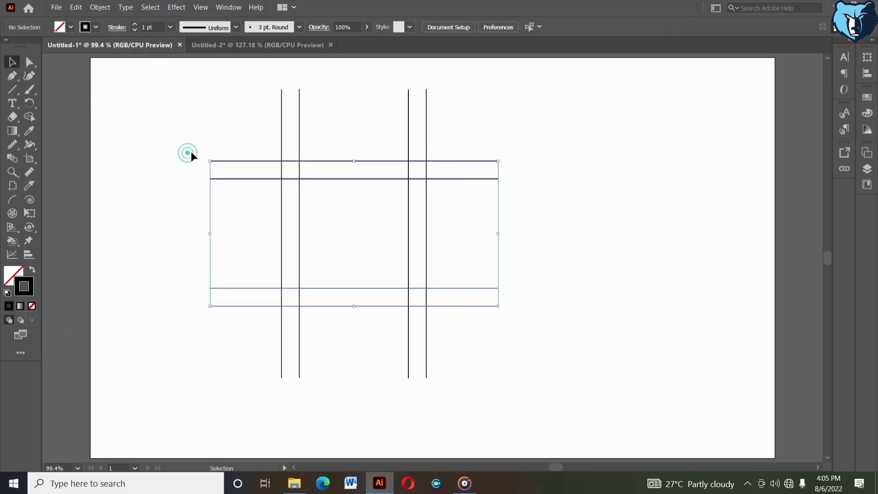
# With the Rectangle tool, draw squares between the outer and inner grid intersections
pyautogui.rightClick(15, 92)
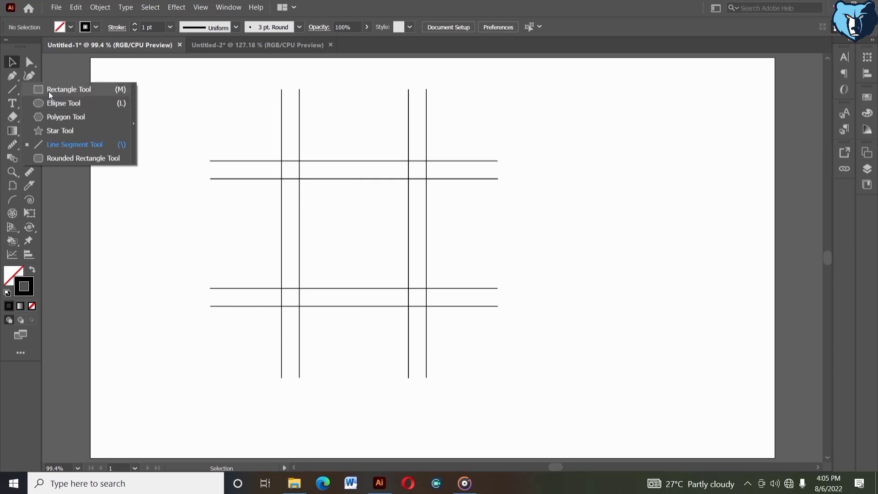
pyautogui.click(48, 92)
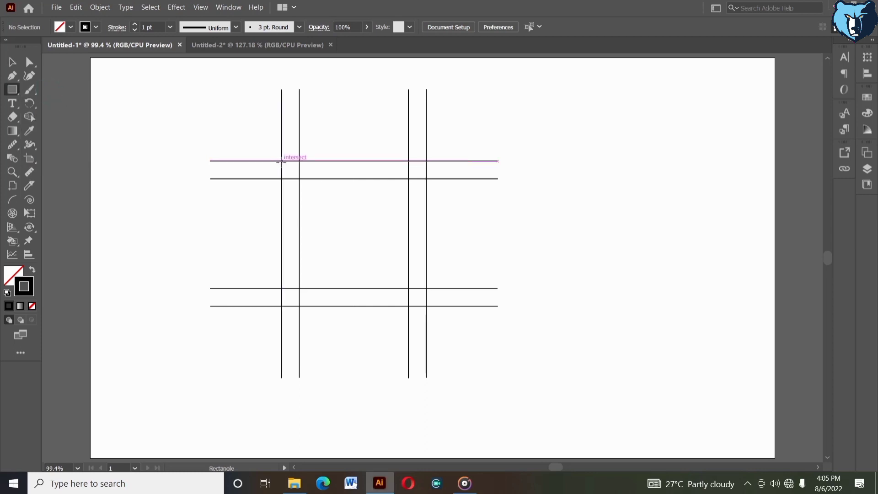
pyautogui.moveTo(282, 162); pyautogui.dragTo(426, 306)
pyautogui.moveTo(300, 179); pyautogui.dragTo(409, 289)
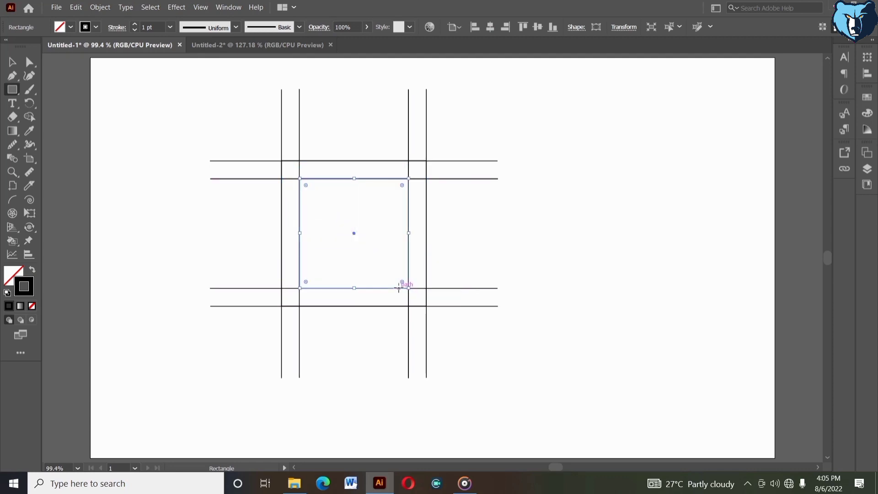
# Drag each square's corner widgets fully round to turn both squares into circles
pyautogui.click(12, 64)
pyautogui.click(329, 167)
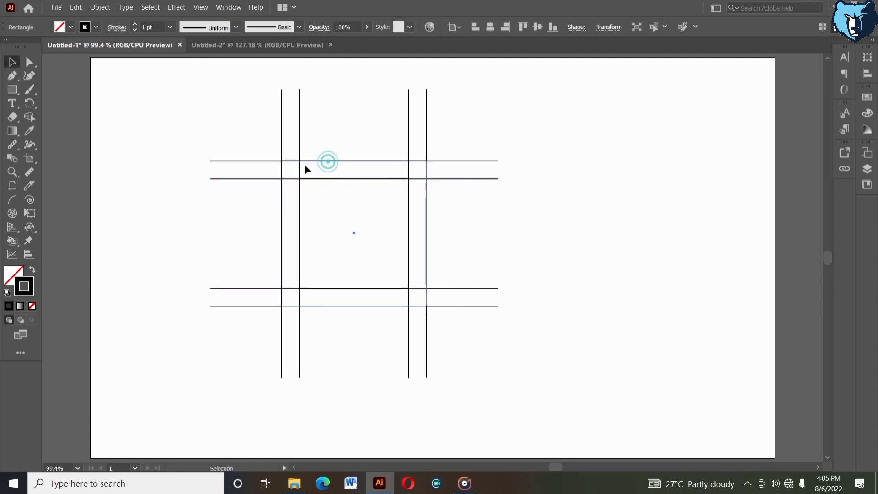
pyautogui.moveTo(288, 167); pyautogui.dragTo(355, 200)
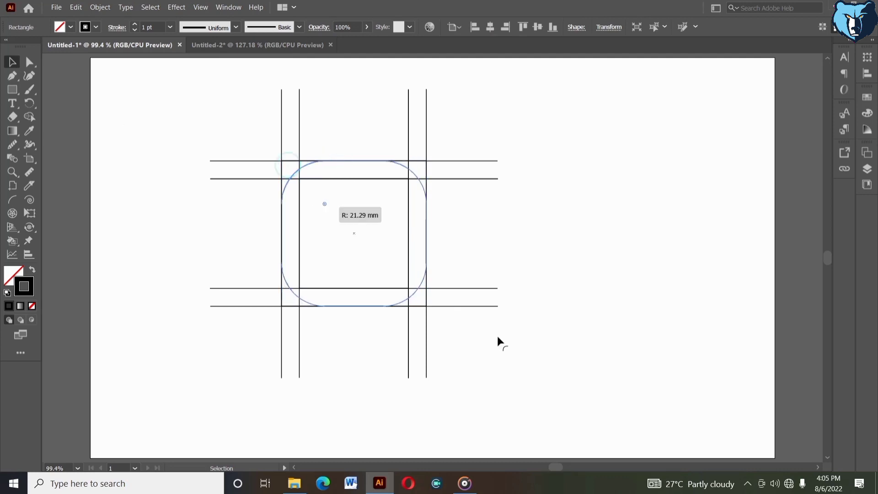
pyautogui.click(323, 179)
pyautogui.moveTo(305, 186); pyautogui.dragTo(513, 359)
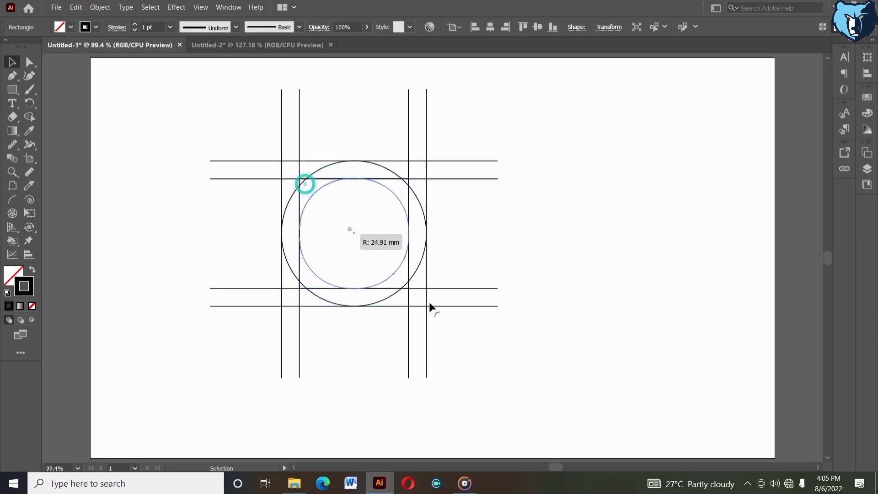
pyautogui.click(514, 360)
# Delete the four vertical grid lines
pyautogui.moveTo(257, 95); pyautogui.dragTo(470, 128)
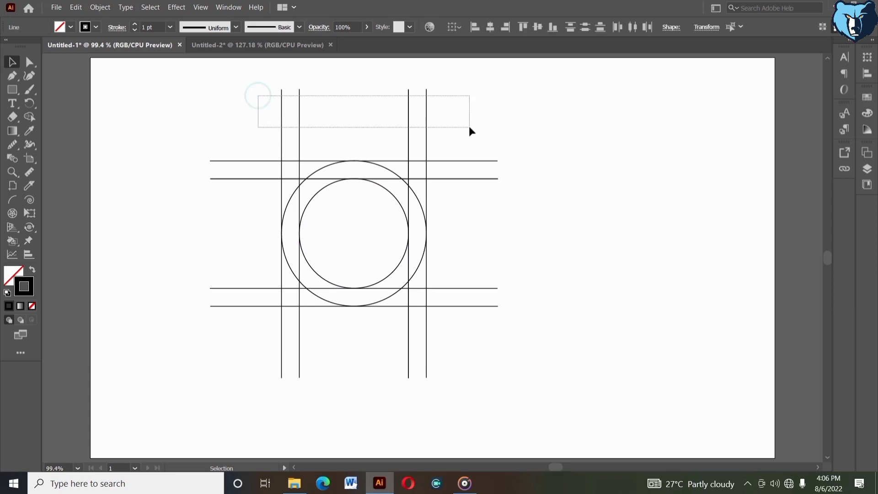
pyautogui.press('Delete')
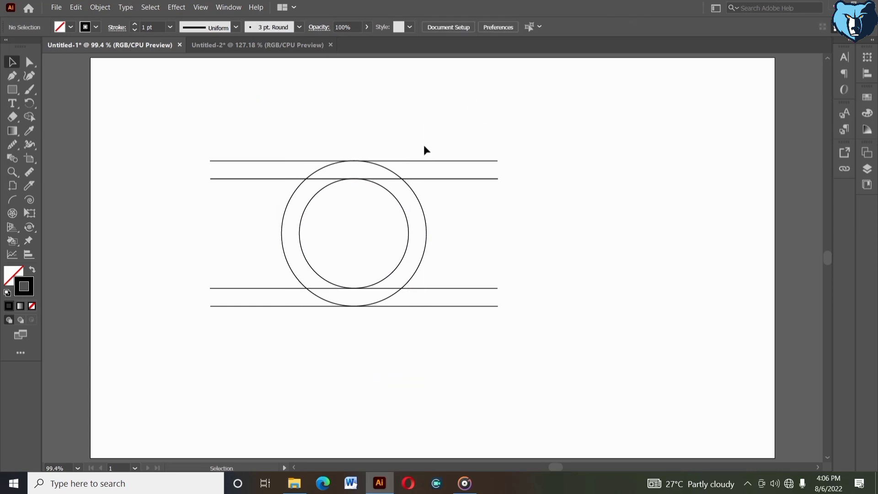
pyautogui.moveTo(421, 145); pyautogui.dragTo(450, 212)
pyautogui.rightClick(451, 212)
pyautogui.click(447, 142)
# Nudge the upper and lower horizontal line pairs toward the centre with arrow keys
pyautogui.click(461, 182)
pyautogui.hotkey('shift', 'Down')
pyautogui.hotkey('shift', 'Down')
pyautogui.hotkey('shift', 'Down')
pyautogui.hotkey('shift', 'Down')
pyautogui.hotkey('shift', 'Down')
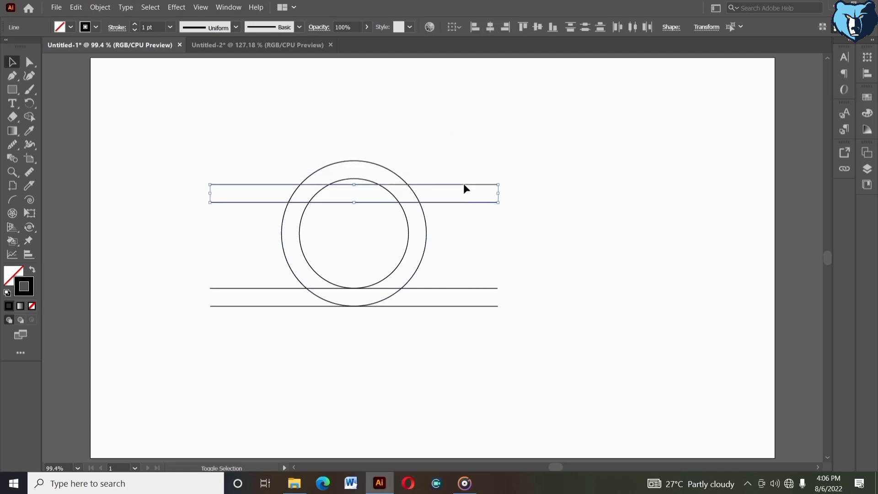
pyautogui.hotkey('shift', 'Down')
pyautogui.hotkey('shift', 'Down')
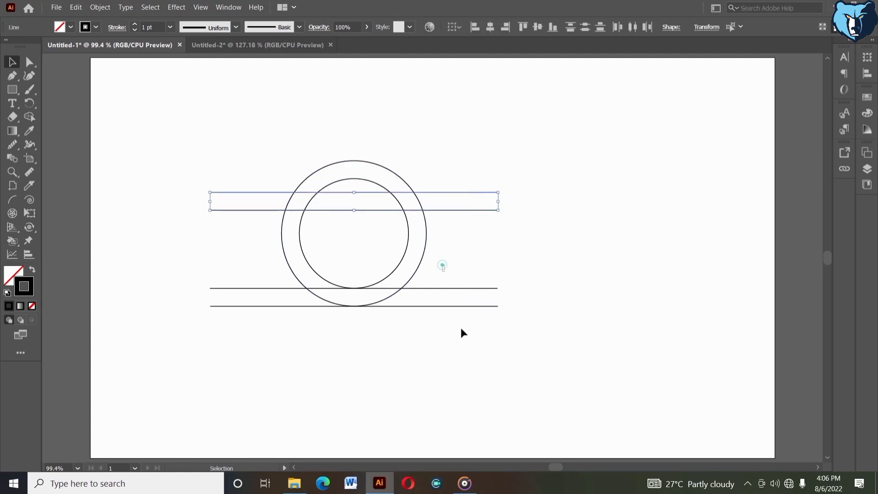
pyautogui.hotkey('ctrl', 'alt', '[')
pyautogui.hotkey('shift', 'Up')
pyautogui.hotkey('shift', 'Up')
pyautogui.hotkey('shift', 'Up')
pyautogui.hotkey('shift', 'Up')
pyautogui.hotkey('shift', 'Up')
pyautogui.hotkey('shift', 'Up')
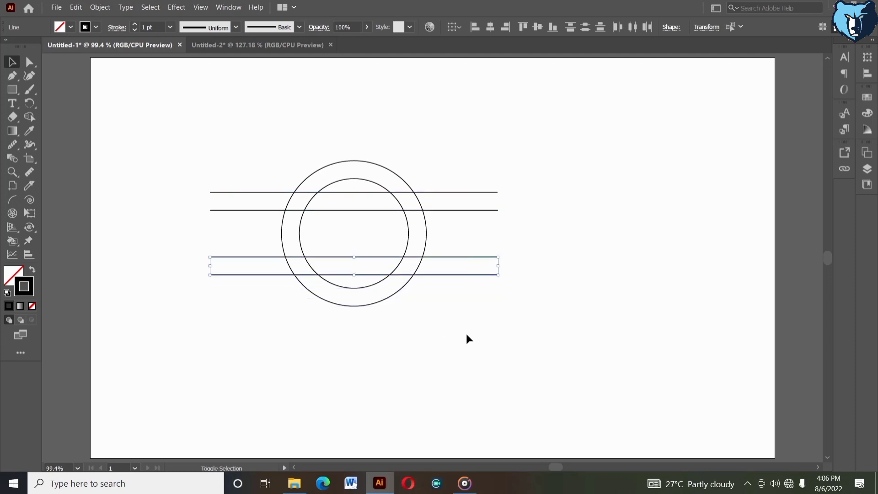
pyautogui.hotkey('shift', 'Up')
pyautogui.hotkey('shift', 'Up')
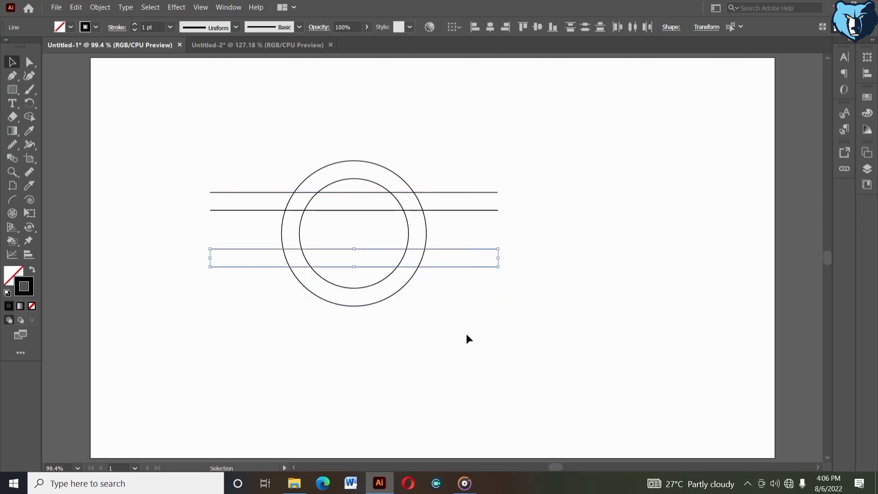
pyautogui.press('Up')
pyautogui.press('Up')
pyautogui.click(466, 333)
# Copy the horizontal lines, Paste in Back, and rotate the copy 90° into vertical pairs
pyautogui.moveTo(442, 146); pyautogui.dragTo(472, 314)
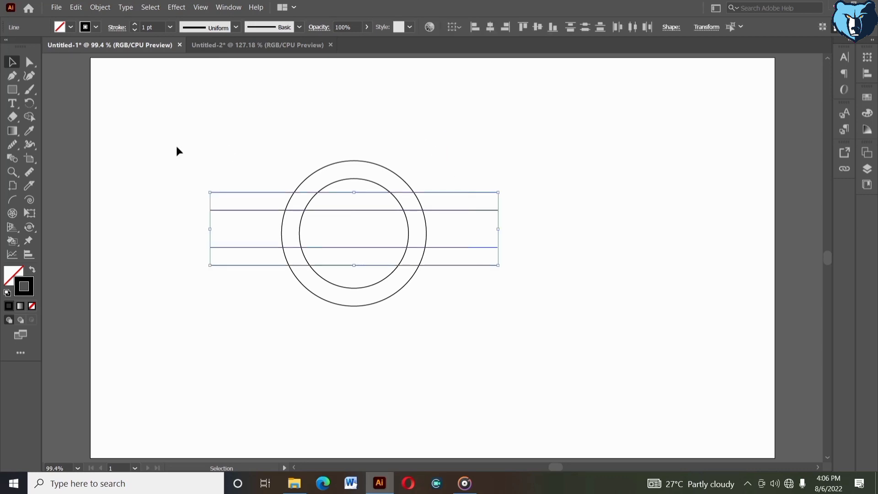
pyautogui.click(77, 8)
pyautogui.click(94, 55)
pyautogui.click(76, 7)
pyautogui.click(102, 89)
pyautogui.moveTo(209, 266); pyautogui.dragTo(410, 412)
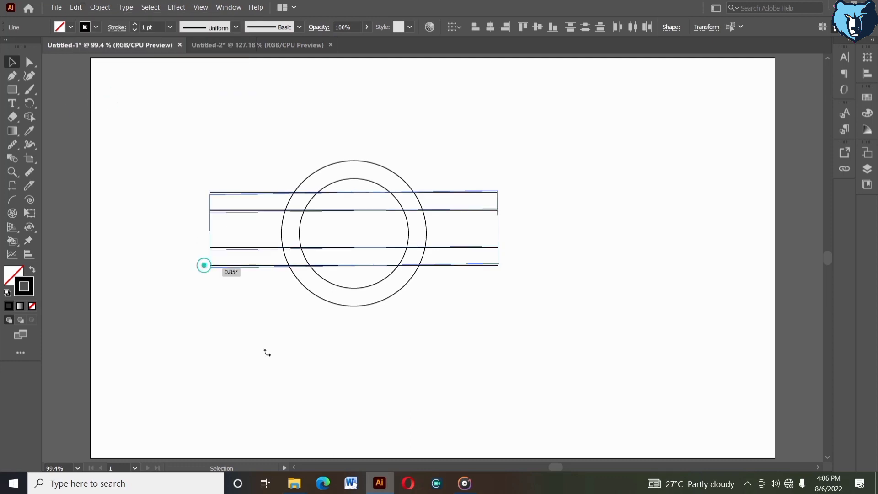
pyautogui.click(491, 344)
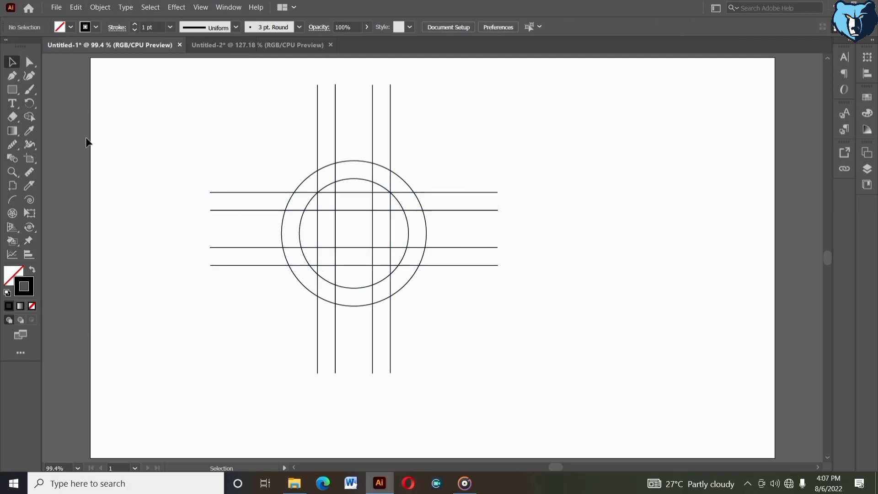
# Draw two smaller squares at the new intersections and delete all construction lines
pyautogui.click(12, 89)
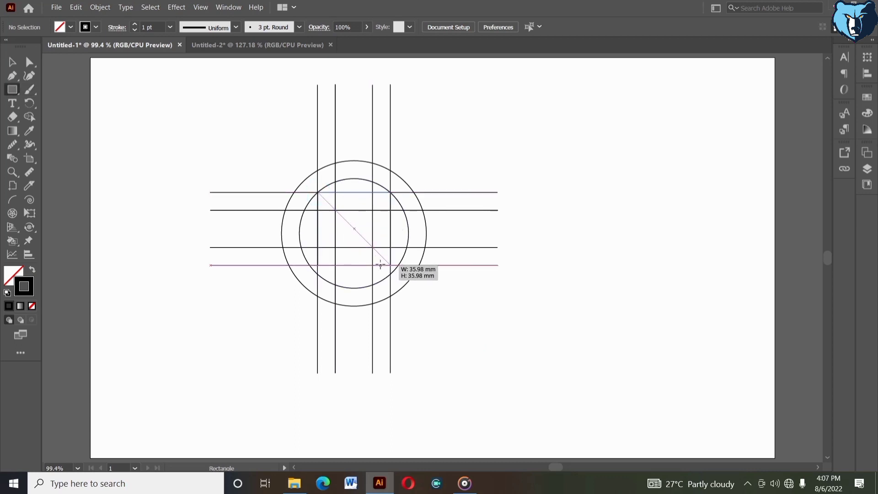
pyautogui.moveTo(330, 214); pyautogui.dragTo(391, 265)
pyautogui.moveTo(336, 210); pyautogui.dragTo(373, 247)
pyautogui.hotkey('ctrl', 'z')
pyautogui.press('v')
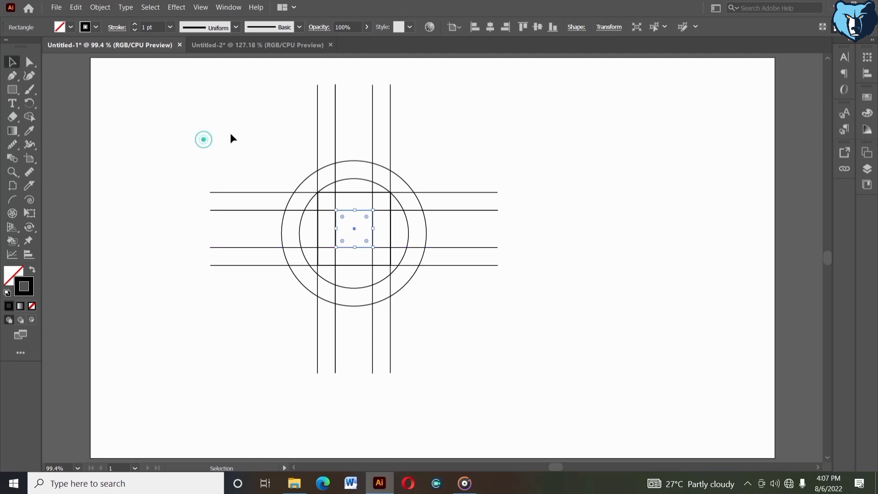
pyautogui.moveTo(249, 116)
pyautogui.mouseDown()
pyautogui.moveTo(413, 153)
pyautogui.moveTo(462, 304)
pyautogui.mouseUp()
pyautogui.press('Delete')
pyautogui.press('Delete')
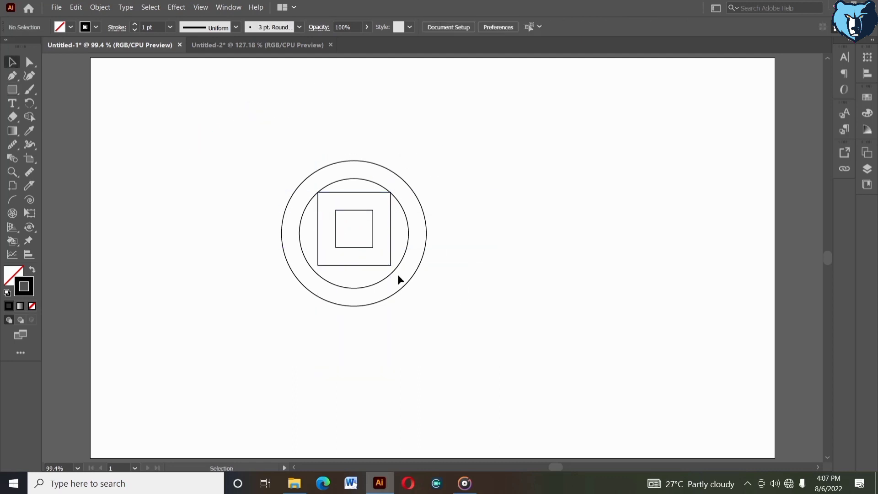
# Round the middle and smallest squares into circles with their corner widgets
pyautogui.click(322, 196)
pyautogui.moveTo(325, 200); pyautogui.dragTo(514, 347)
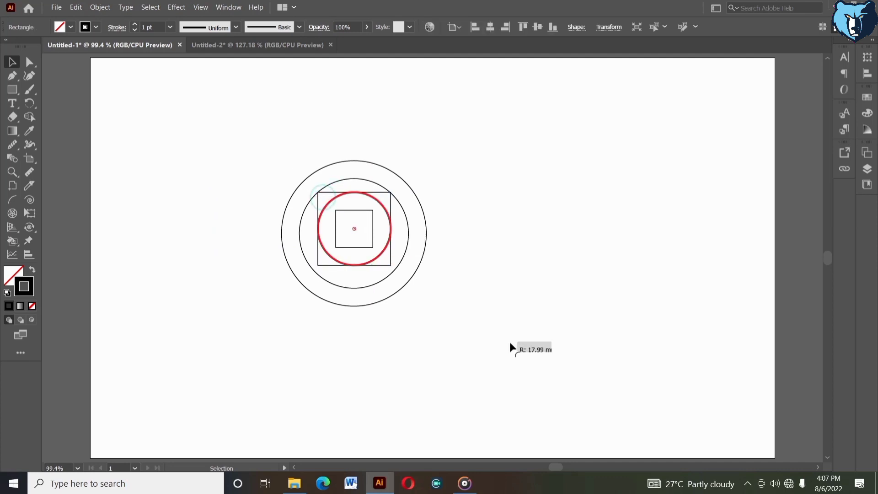
pyautogui.click(350, 210)
pyautogui.moveTo(344, 215); pyautogui.dragTo(465, 310)
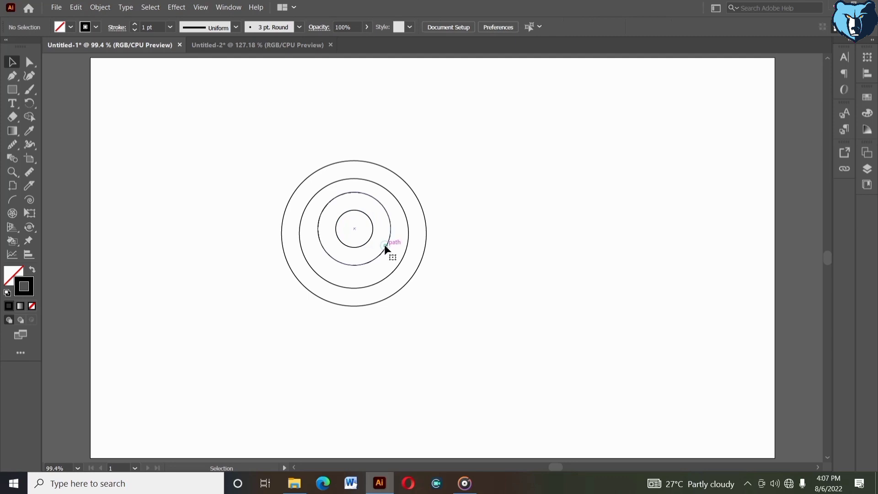
pyautogui.click(390, 249)
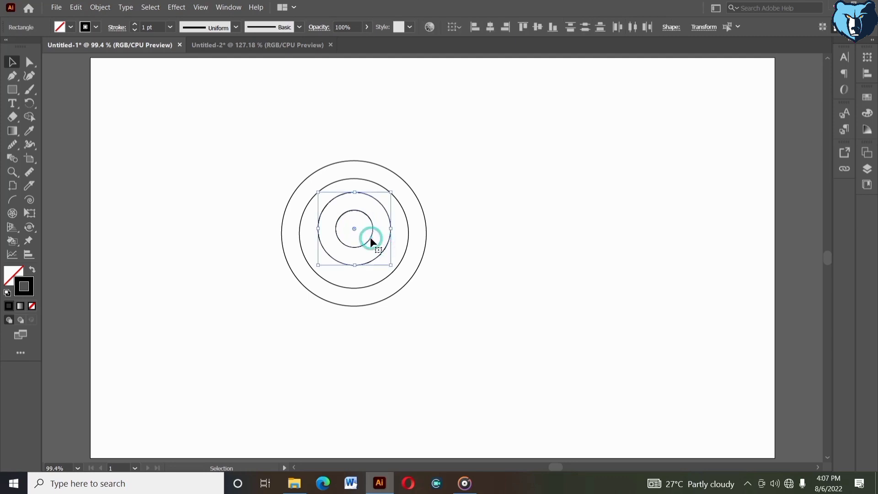
pyautogui.rightClick(369, 237)
pyautogui.click(453, 338)
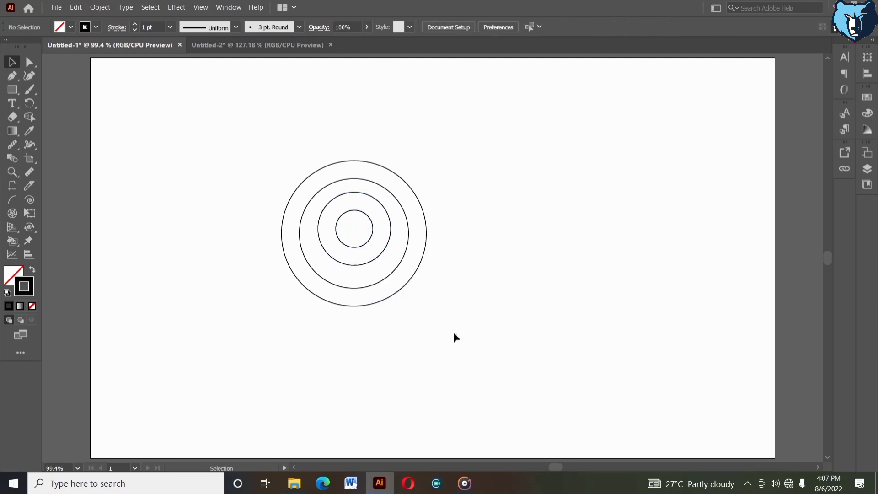
# Group and centre the four circles, then move the two inner circles off to the right
pyautogui.moveTo(454, 337); pyautogui.dragTo(387, 270)
pyautogui.rightClick(387, 270)
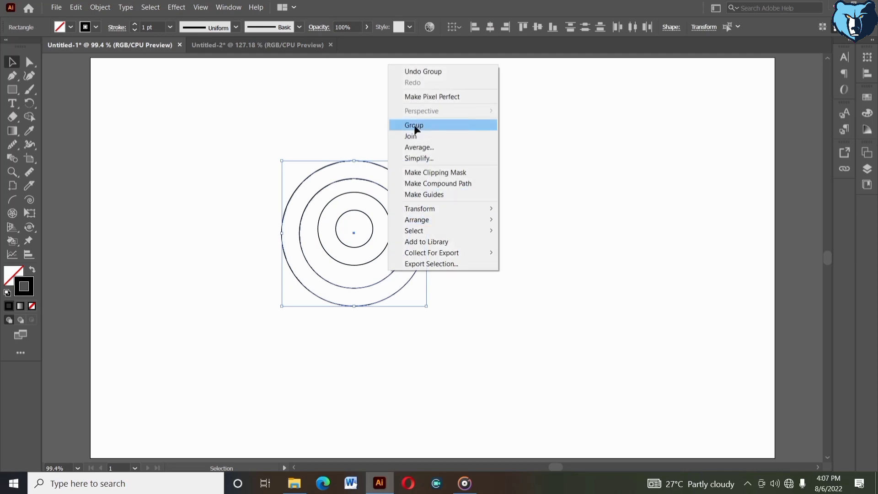
pyautogui.click(417, 126)
pyautogui.click(496, 26)
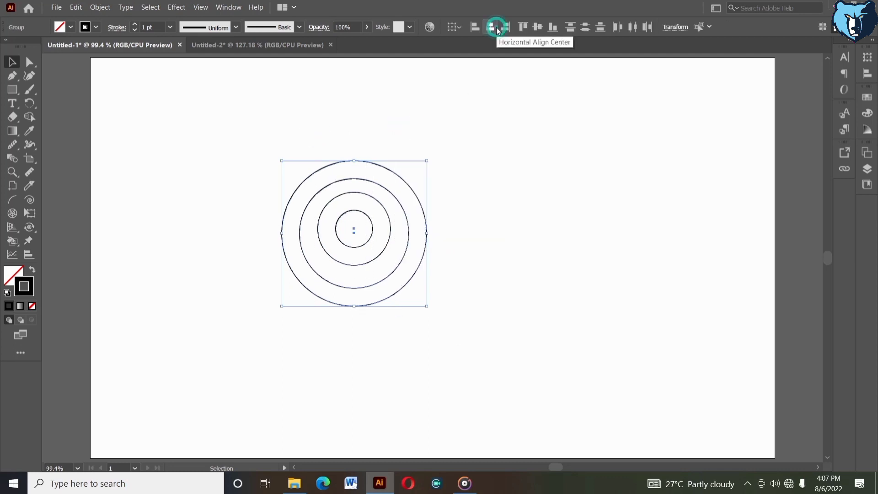
pyautogui.click(537, 27)
pyautogui.click(529, 193)
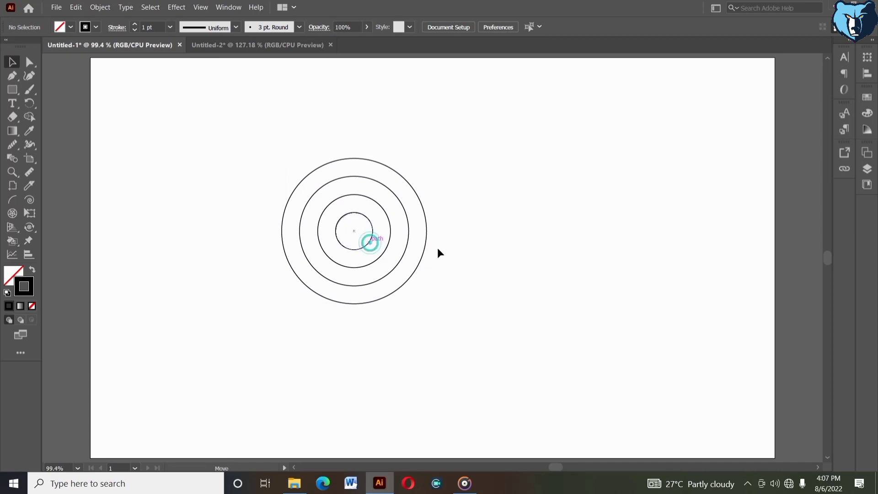
pyautogui.moveTo(438, 249); pyautogui.dragTo(554, 255)
pyautogui.click(539, 313)
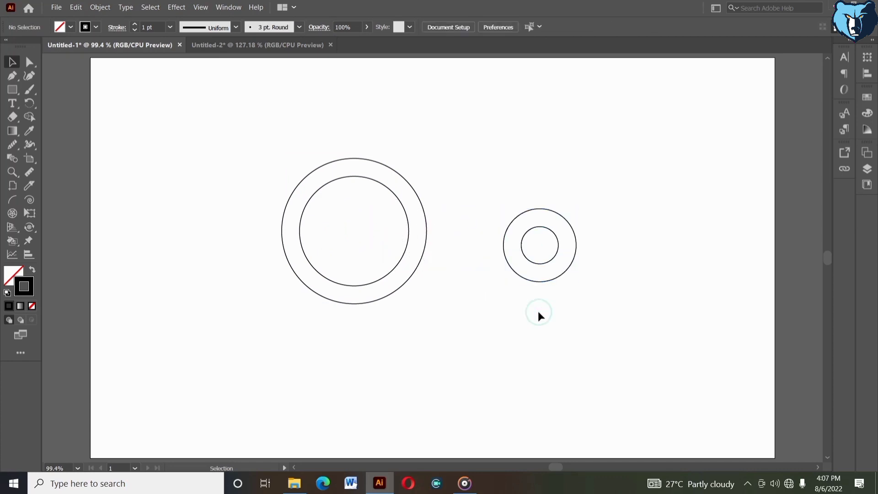
# Draw a vertical line beside the big circle
pyautogui.click(12, 89)
pyautogui.moveTo(423, 120); pyautogui.dragTo(408, 386)
pyautogui.press('v')
pyautogui.click(172, 133)
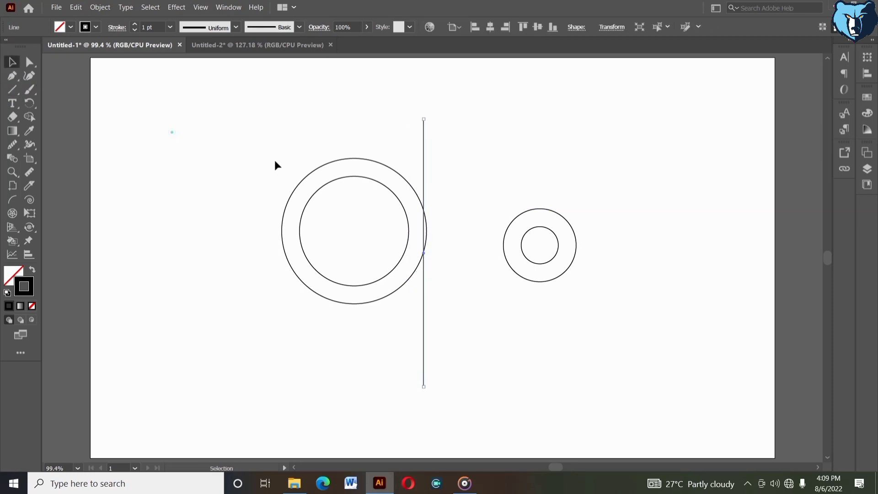
pyautogui.moveTo(408, 157)
pyautogui.mouseDown()
pyautogui.moveTo(433, 229)
pyautogui.moveTo(420, 207)
pyautogui.mouseUp()
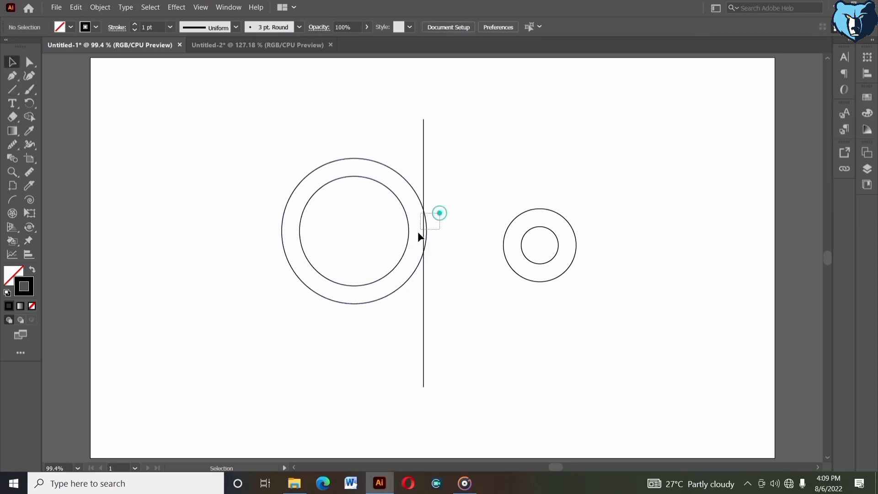
pyautogui.click(460, 234)
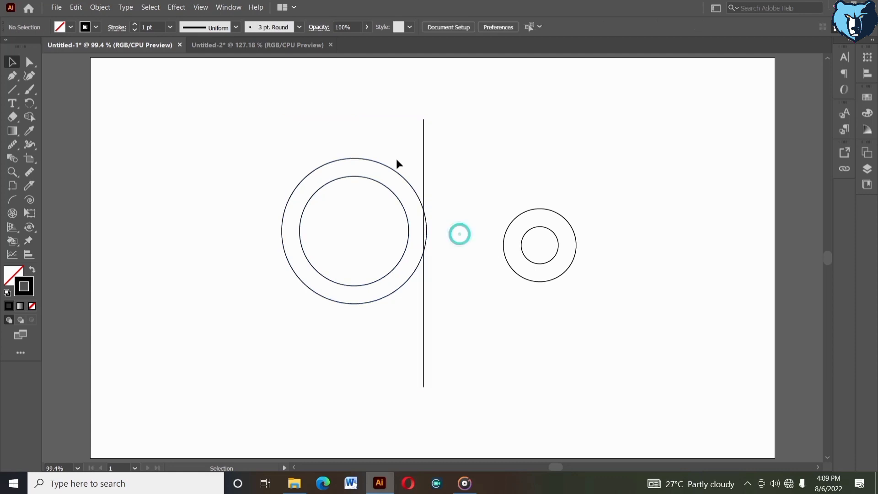
# Align the vertical line to the outer circle's right edge, centred vertically
pyautogui.moveTo(397, 160); pyautogui.dragTo(387, 195)
pyautogui.rightClick(387, 195)
pyautogui.click(484, 308)
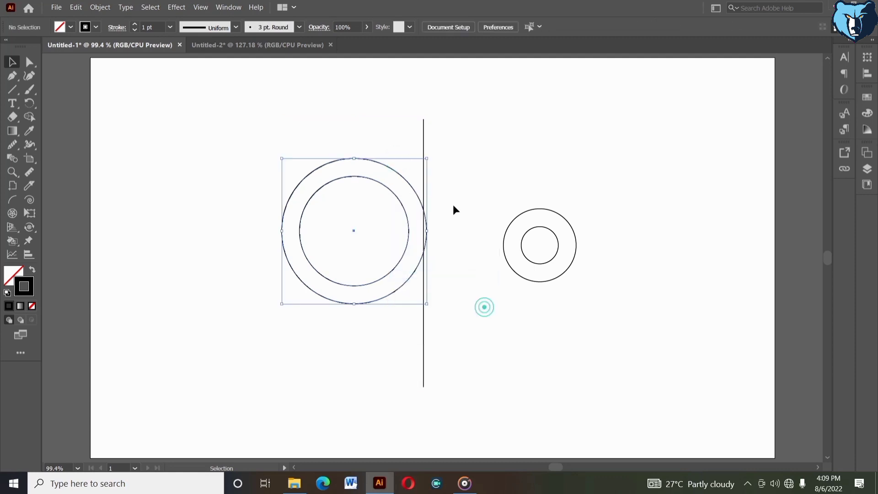
pyautogui.moveTo(447, 191)
pyautogui.mouseDown()
pyautogui.moveTo(418, 227)
pyautogui.moveTo(418, 199)
pyautogui.mouseUp()
pyautogui.click(419, 199)
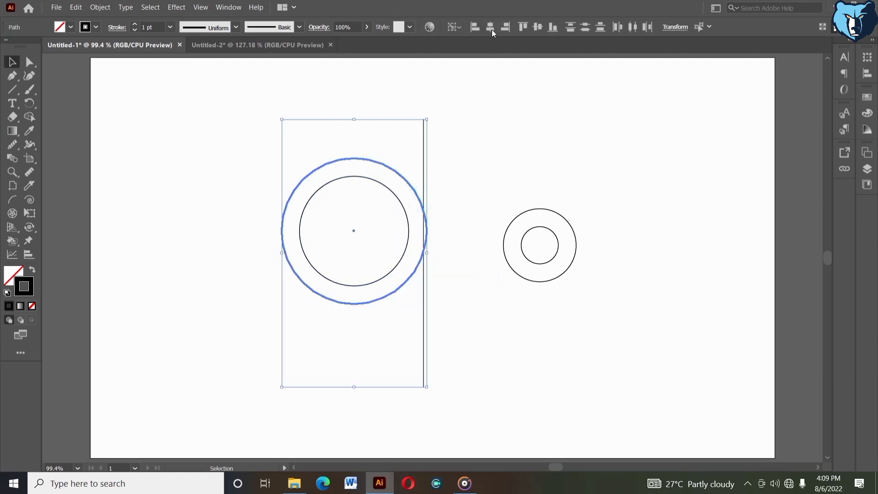
pyautogui.click(508, 27)
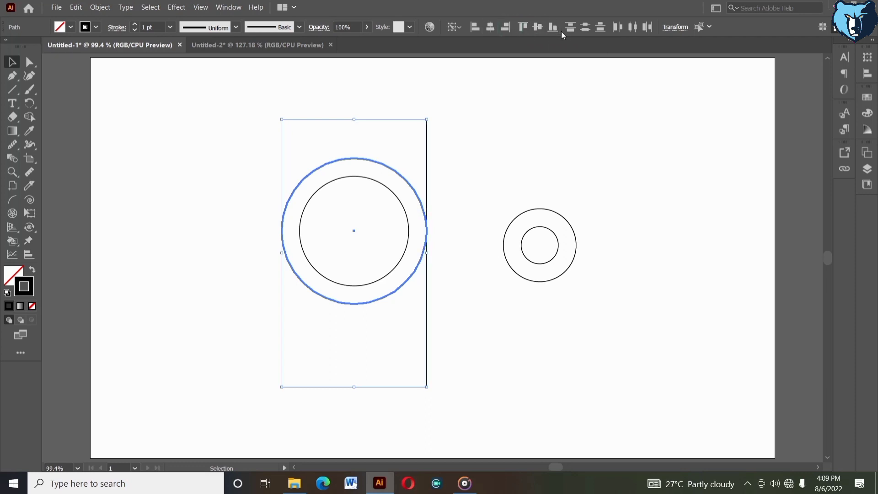
pyautogui.click(539, 27)
pyautogui.click(482, 141)
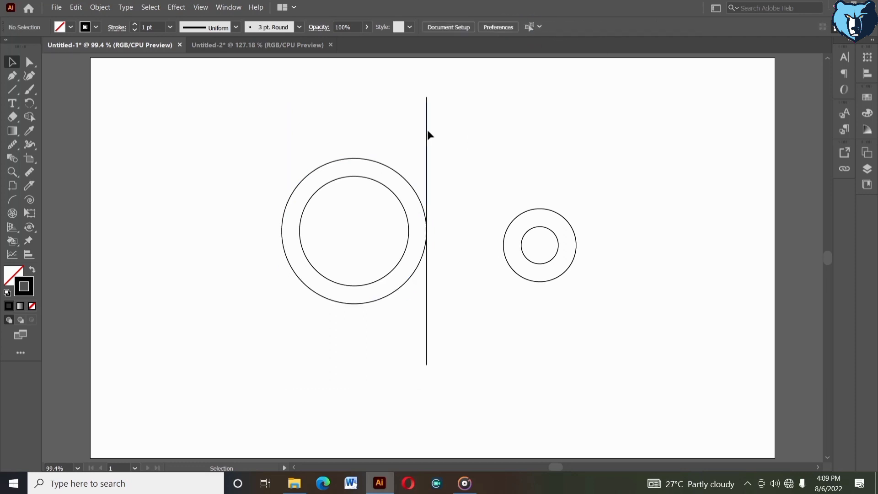
# Paste in Place a copy of the line and rotate it horizontal through the circle
pyautogui.moveTo(377, 106); pyautogui.dragTo(453, 141)
pyautogui.click(76, 8)
pyautogui.click(92, 64)
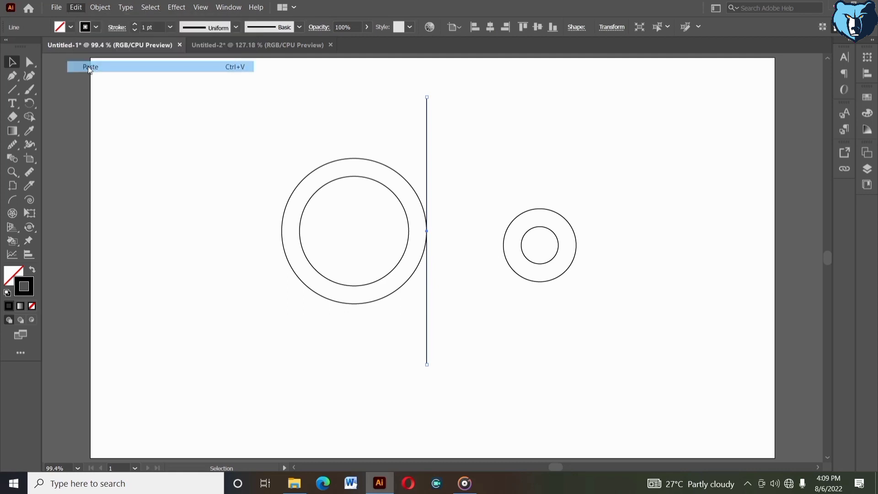
pyautogui.hotkey('ctrl', 'z')
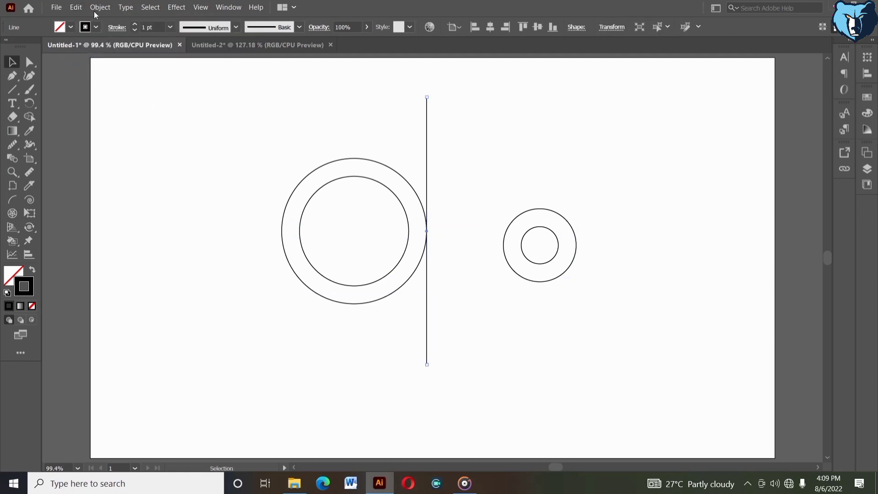
pyautogui.click(85, 7)
pyautogui.click(76, 8)
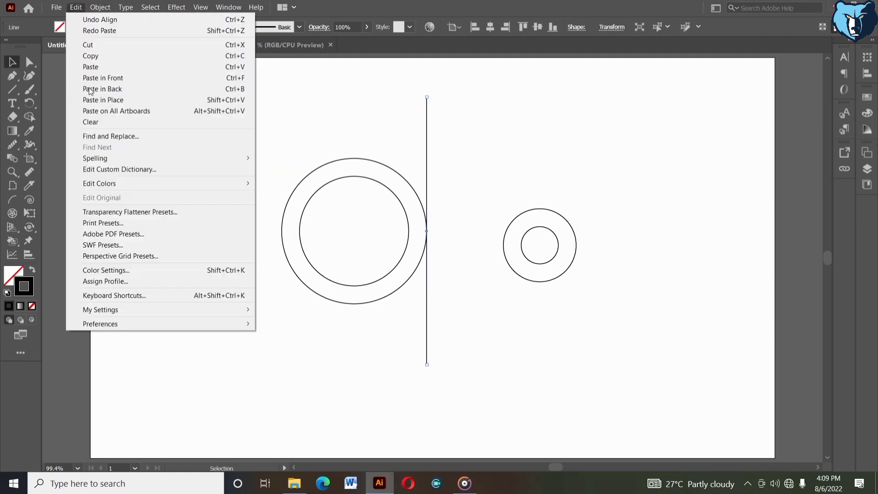
pyautogui.click(91, 100)
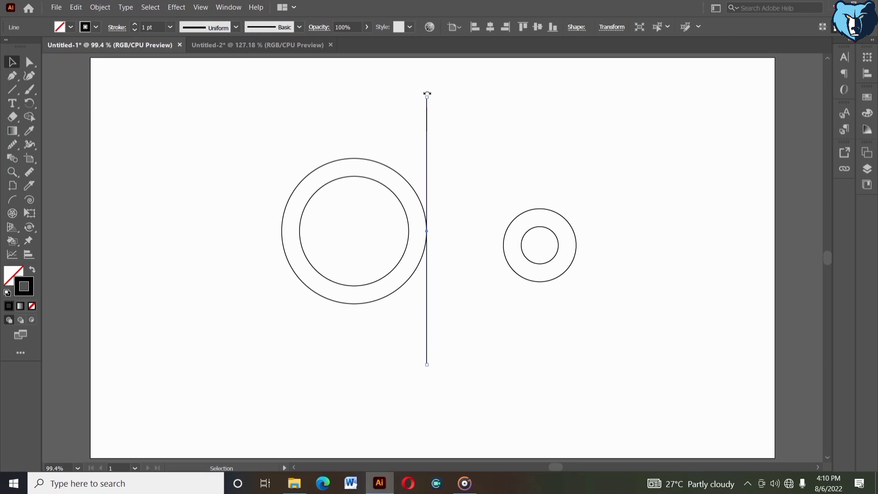
pyautogui.moveTo(427, 92); pyautogui.dragTo(254, 239)
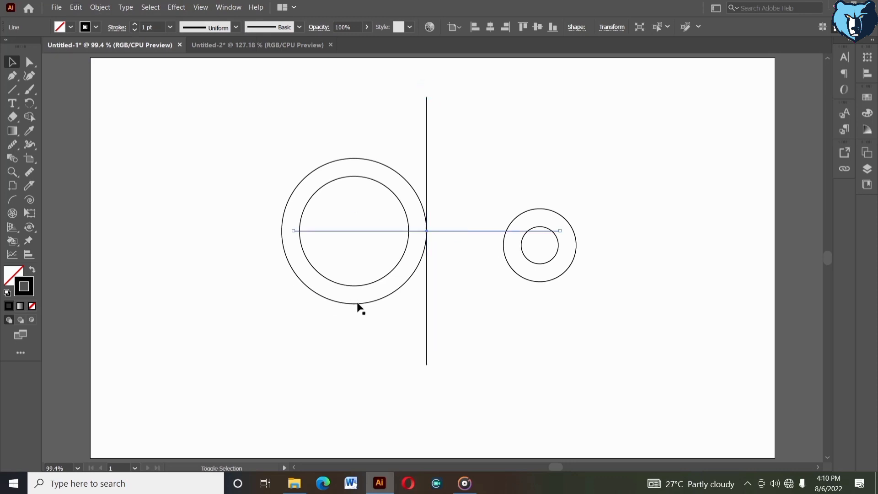
# Align the horizontal line to the bottom edge of the outer circle
pyautogui.keyDown('shift'); pyautogui.click(358, 303); pyautogui.keyUp('shift')
pyautogui.click(491, 27)
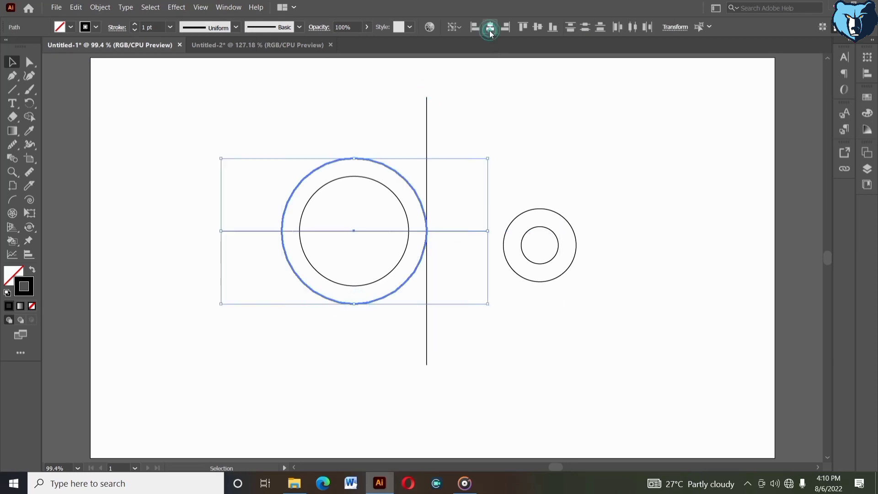
pyautogui.click(552, 27)
pyautogui.click(519, 143)
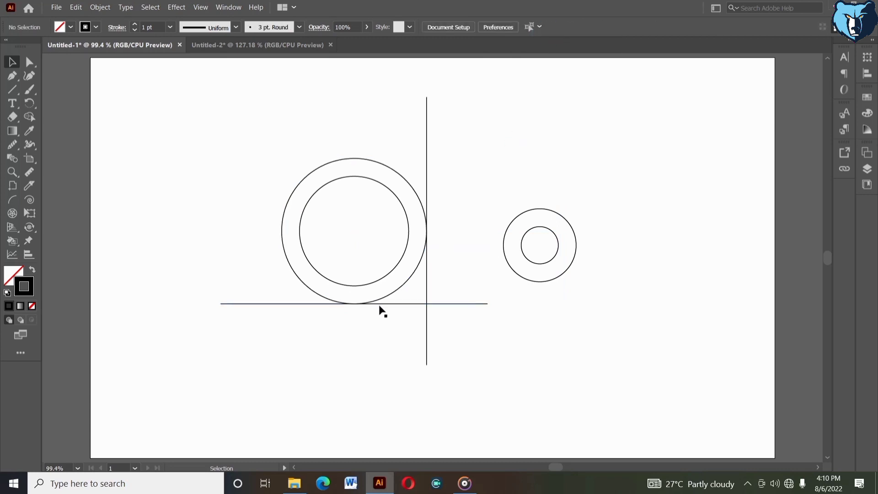
pyautogui.moveTo(380, 305); pyautogui.dragTo(380, 296)
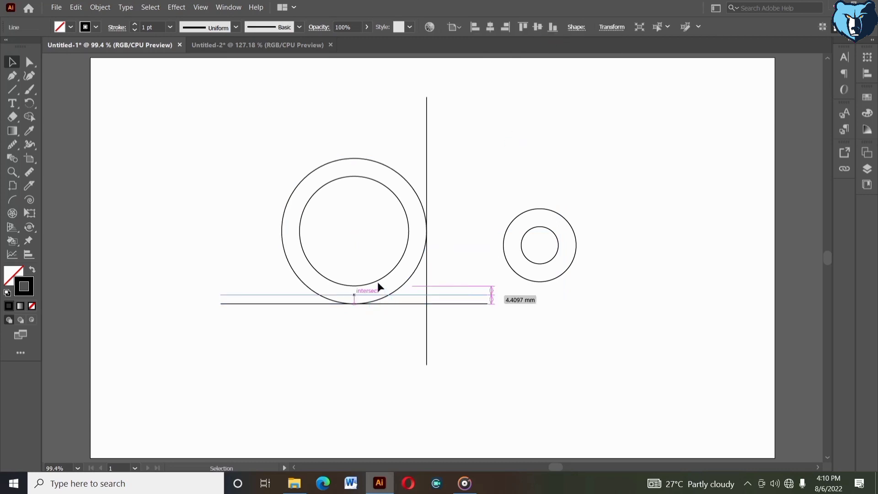
pyautogui.hotkey('ctrl', 'z')
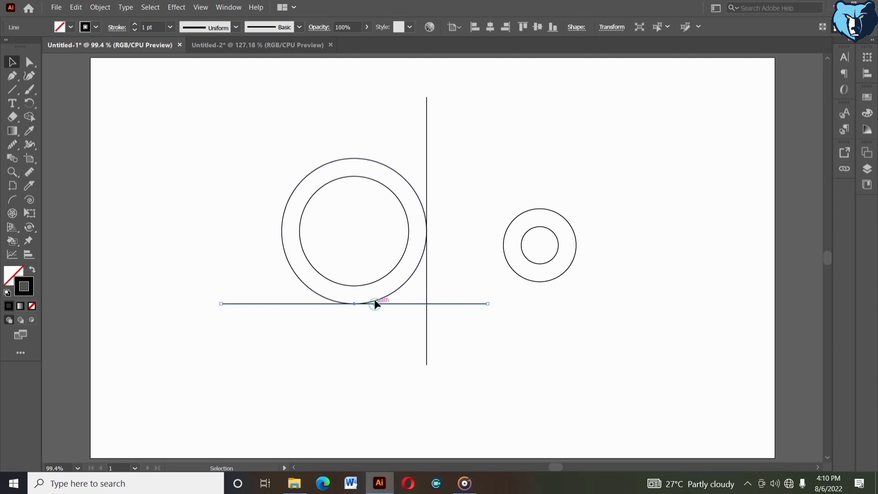
# Alt-drag a copy of the line up and align it to the inner circle's bottom
pyautogui.moveTo(374, 303); pyautogui.dragTo(374, 290)
pyautogui.keyDown('shift'); pyautogui.click(378, 281); pyautogui.keyUp('shift')
pyautogui.click(378, 281)
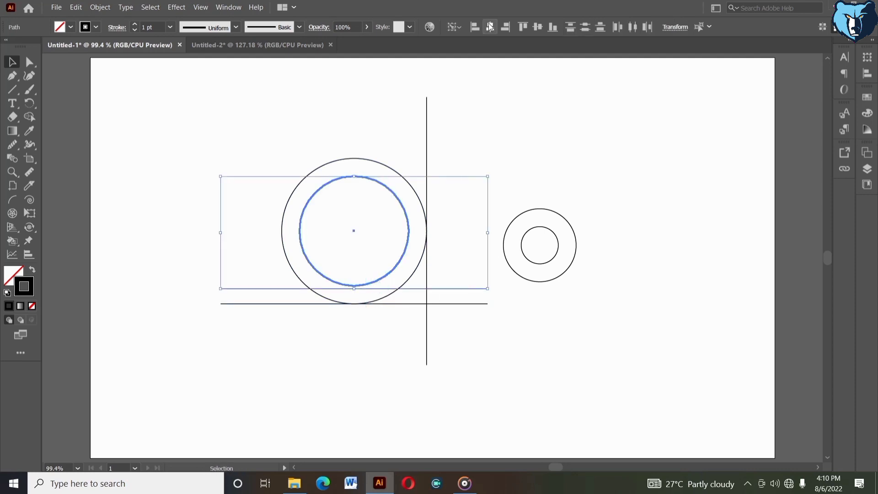
pyautogui.click(552, 27)
pyautogui.click(505, 145)
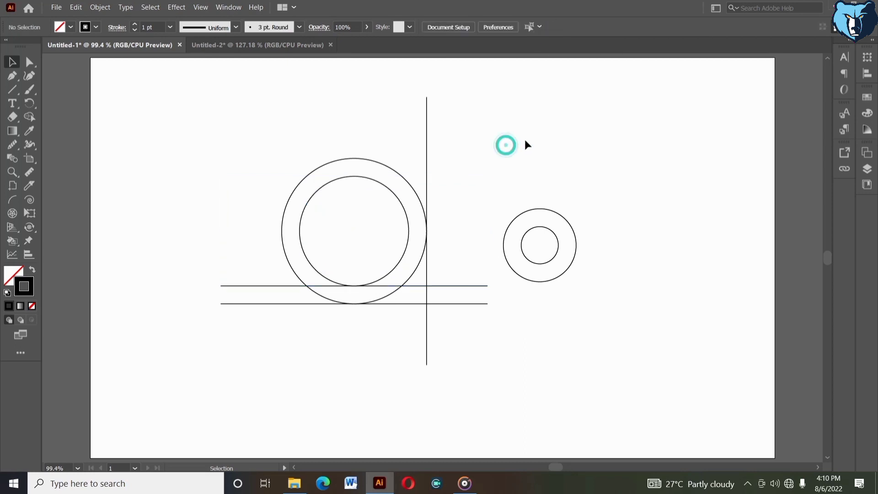
pyautogui.moveTo(235, 328); pyautogui.dragTo(234, 328)
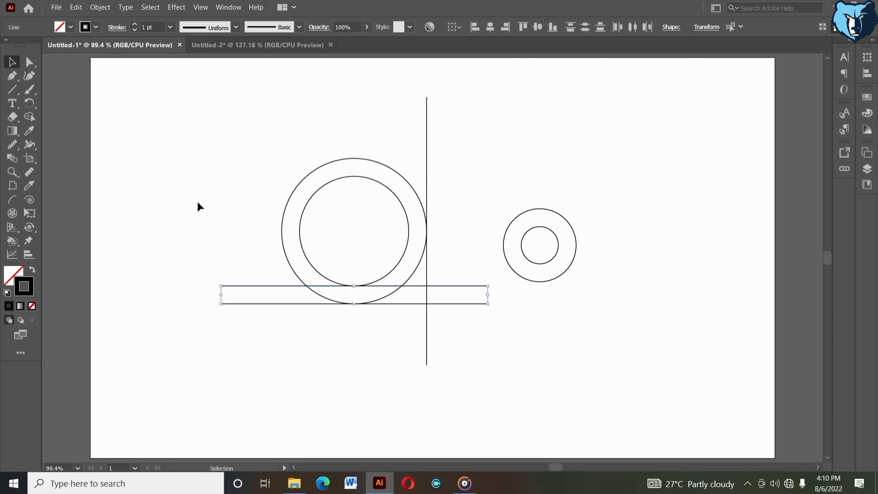
# Copy the two horizontal lines, Paste in Place, and rotate the copy upright
pyautogui.click(76, 7)
pyautogui.click(82, 57)
pyautogui.click(76, 7)
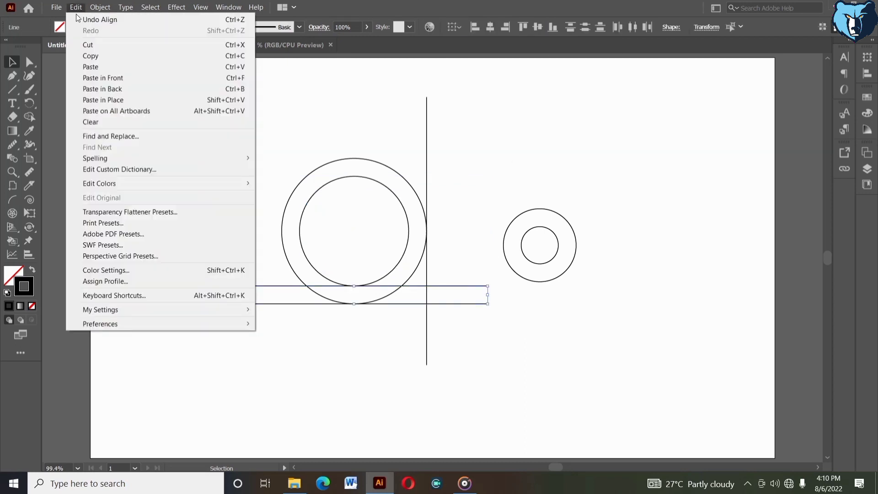
pyautogui.click(103, 99)
pyautogui.moveTo(213, 282); pyautogui.dragTo(355, 163)
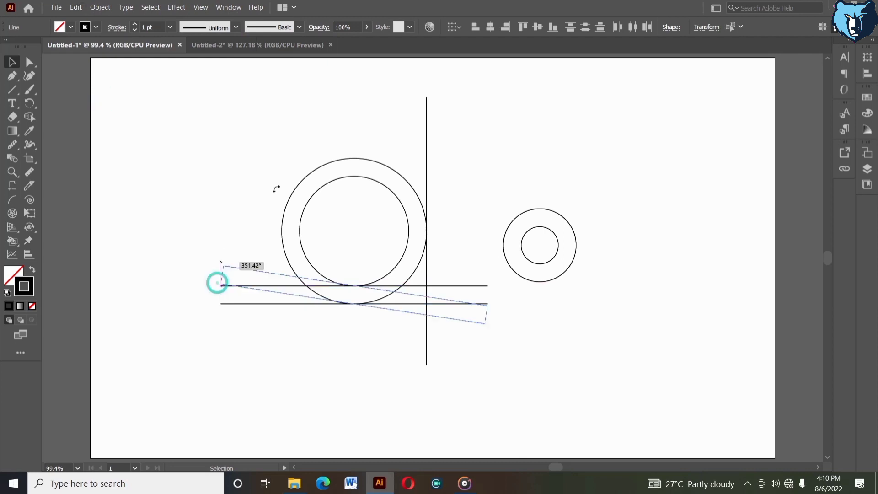
# Group the vertical line pair and centre it on the outer circle
pyautogui.rightClick(356, 111)
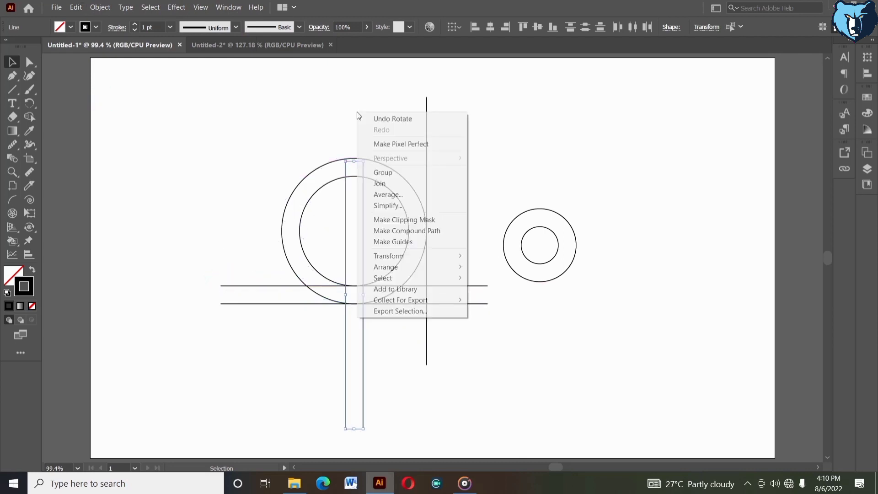
pyautogui.click(374, 169)
pyautogui.click(371, 161)
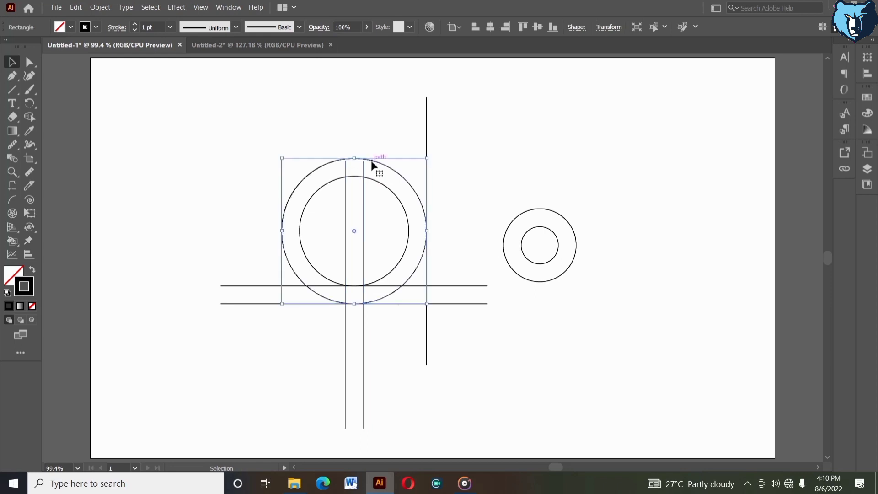
pyautogui.keyDown('shift'); pyautogui.click(363, 167); pyautogui.keyUp('shift')
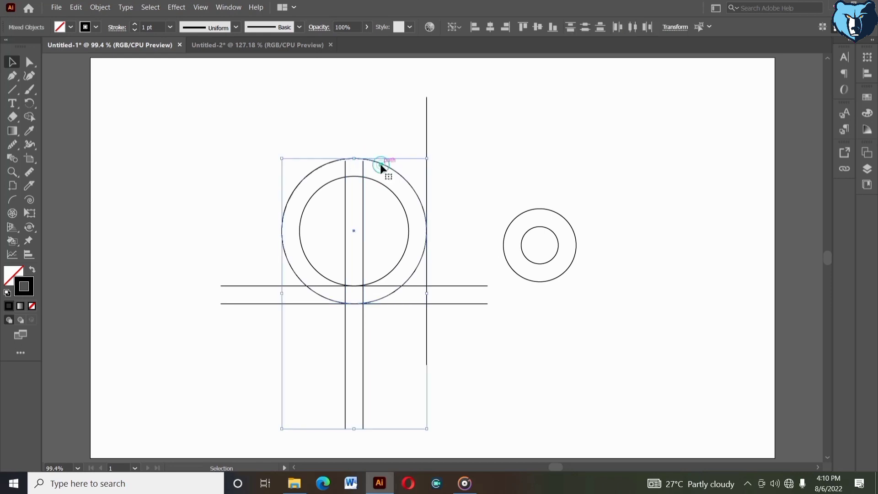
pyautogui.click(380, 164)
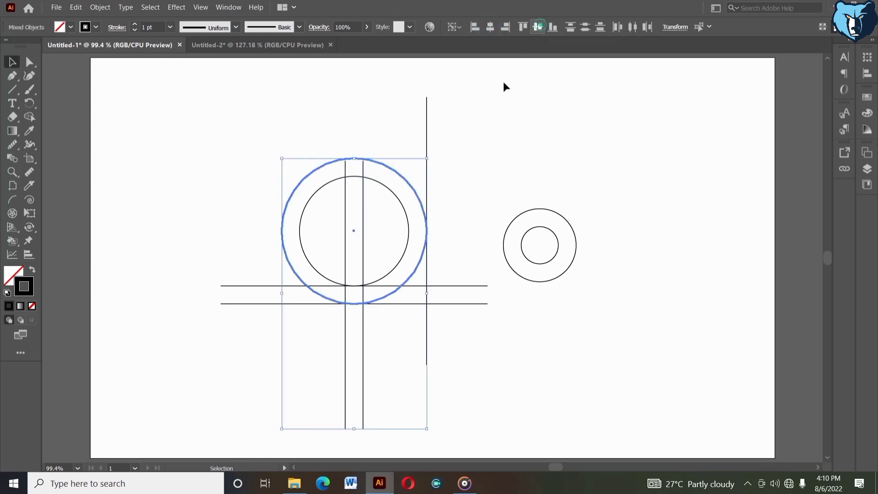
pyautogui.hotkey('ctrl', 'z')
pyautogui.click(487, 131)
pyautogui.click(361, 118)
# Rotate the grouped vertical line pair by 40° using Transform > Rotate
pyautogui.rightClick(372, 117)
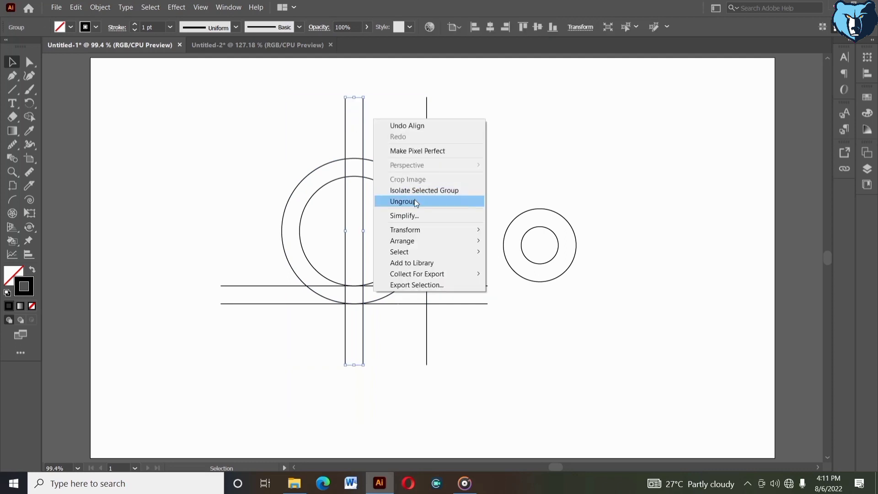
pyautogui.click(420, 229)
pyautogui.click(504, 255)
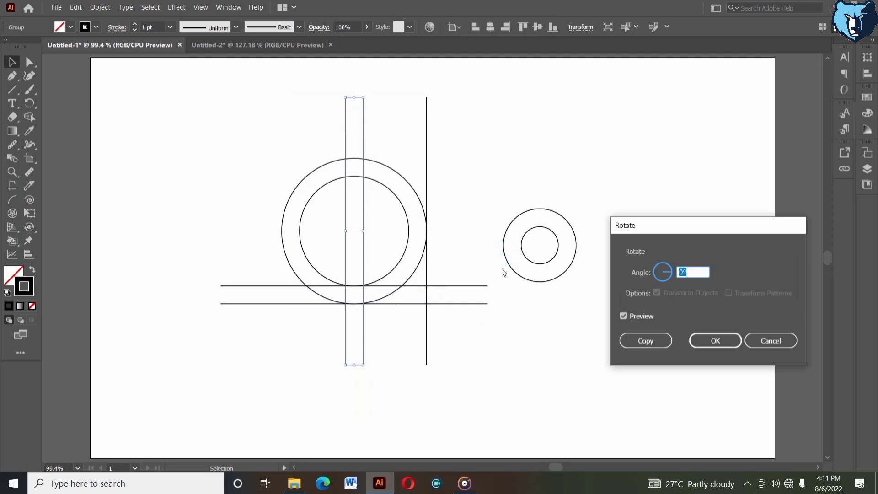
pyautogui.hotkey('shift', 'Up')
pyautogui.hotkey('shift', 'Up')
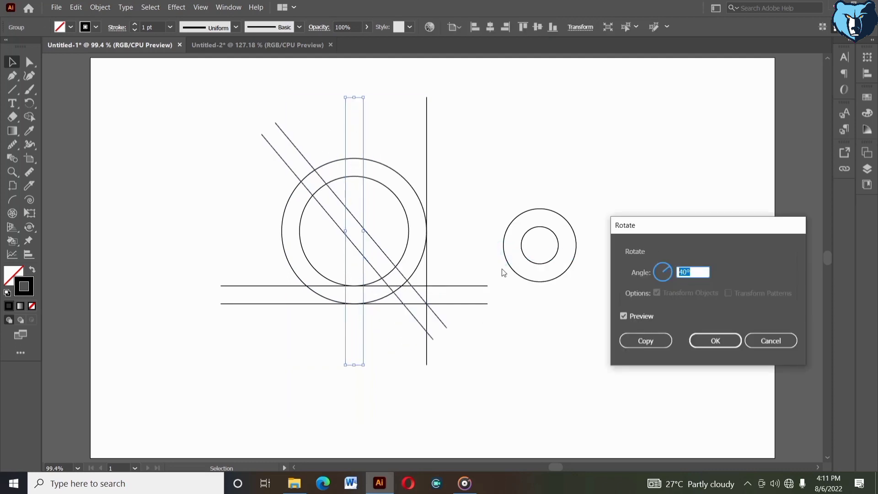
pyautogui.click(696, 341)
pyautogui.click(521, 351)
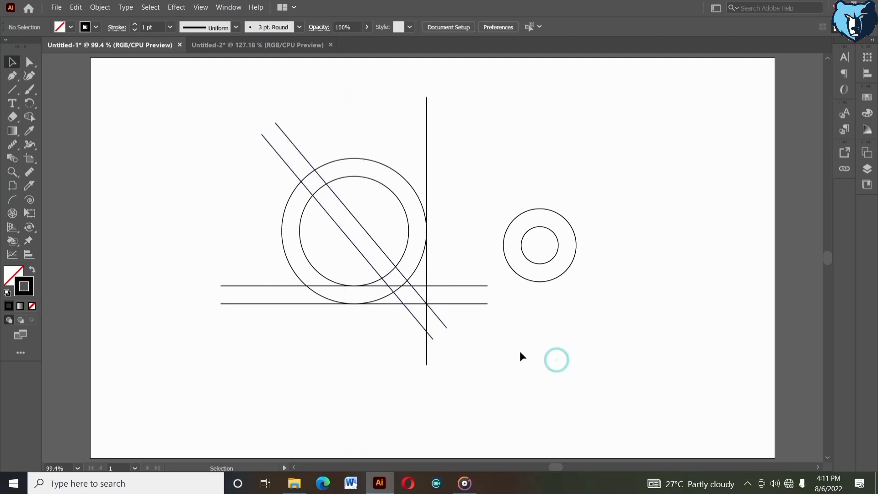
# Nudge the small ring pair with arrow keys until it touches the outer circle's top edge
pyautogui.click(552, 245)
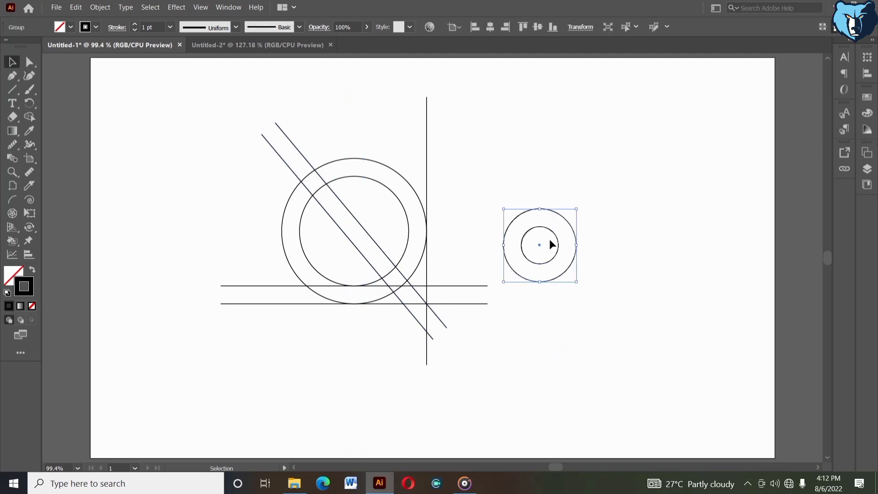
pyautogui.hotkey('shift', 'Left')
pyautogui.hotkey('shift', 'Left')
pyautogui.hotkey('shift', 'Left')
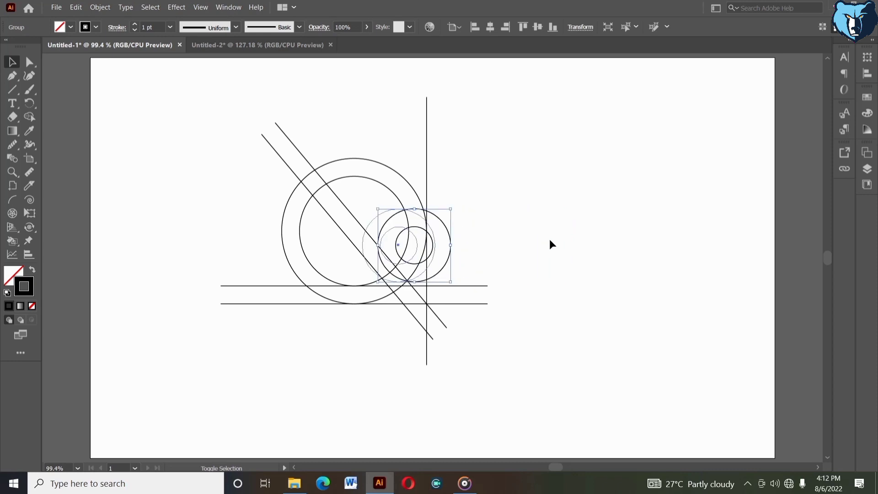
pyautogui.hotkey('shift', 'Left')
pyautogui.hotkey('shift', 'Left')
pyautogui.hotkey('shift', 'Left')
pyautogui.hotkey('shift', 'Up')
pyautogui.hotkey('shift', 'Up')
pyautogui.hotkey('shift', 'Up')
pyautogui.hotkey('shift', 'Up')
pyautogui.hotkey('shift', 'Up')
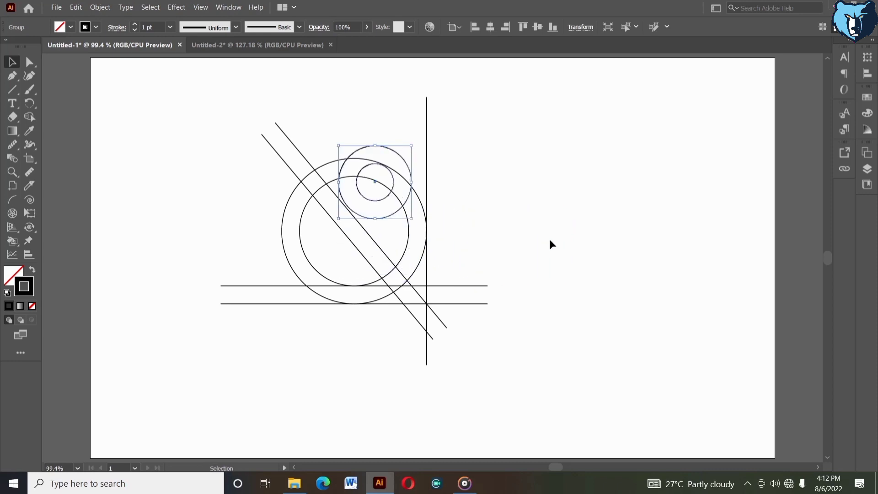
pyautogui.press('Down')
pyautogui.press('Down')
pyautogui.press('Down')
pyautogui.press('Left')
pyautogui.press('Left')
pyautogui.press('Left')
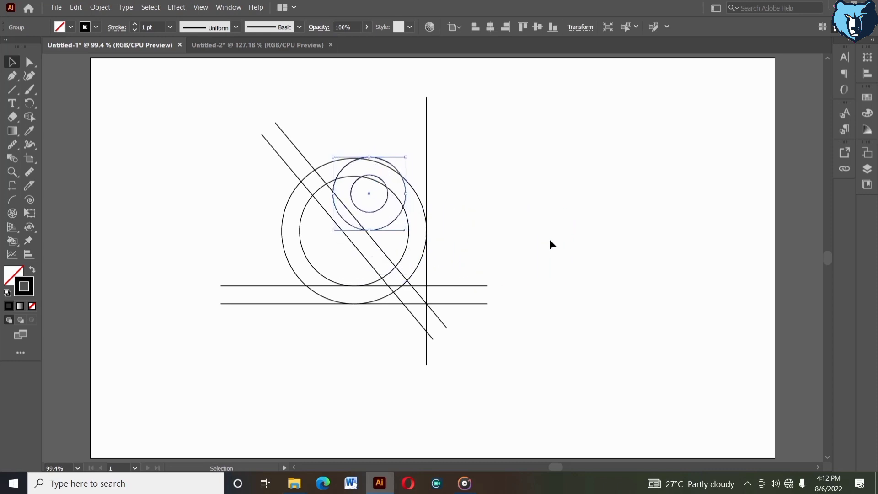
pyautogui.press('Left')
pyautogui.press('Left')
pyautogui.press('Left')
pyautogui.press('Left')
pyautogui.press('Left')
pyautogui.press('Left')
pyautogui.press('Left')
pyautogui.press('Left')
pyautogui.press('Left')
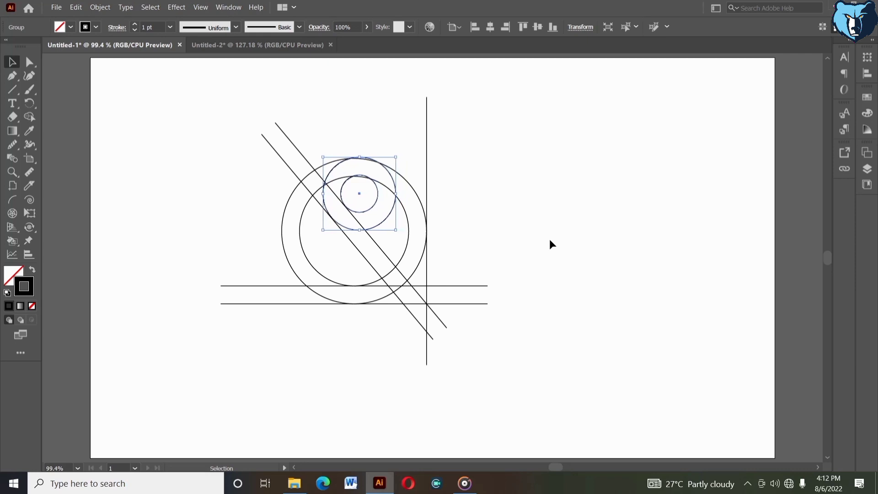
pyautogui.press('Down')
pyautogui.press('Down')
pyautogui.press('Down')
pyautogui.press('Right')
pyautogui.press('Right')
pyautogui.press('Right')
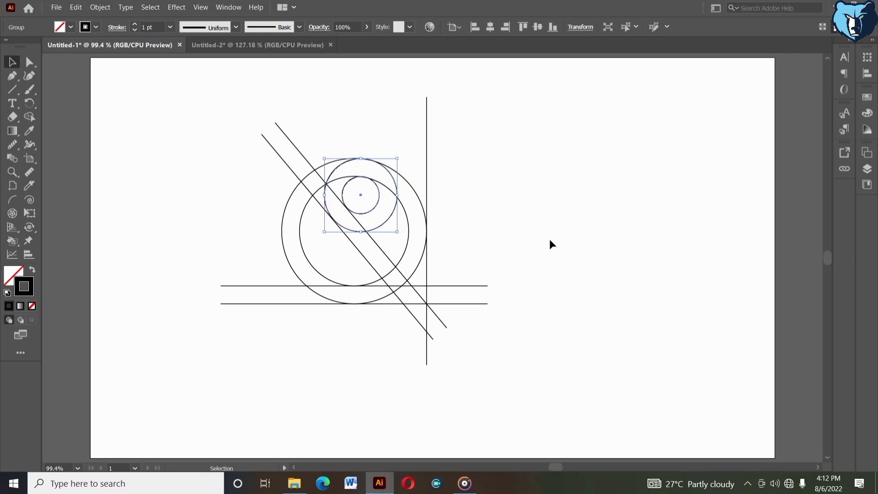
pyautogui.press('Down')
pyautogui.press('Down')
pyautogui.press('Down')
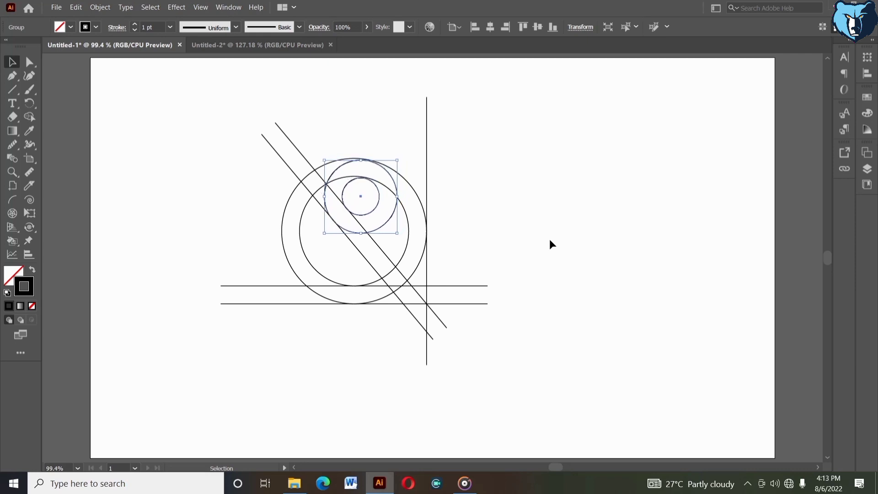
pyautogui.press('Up')
pyautogui.press('Up')
pyautogui.press('Up')
pyautogui.hotkey('shift', 'Left')
pyautogui.hotkey('shift', 'Left')
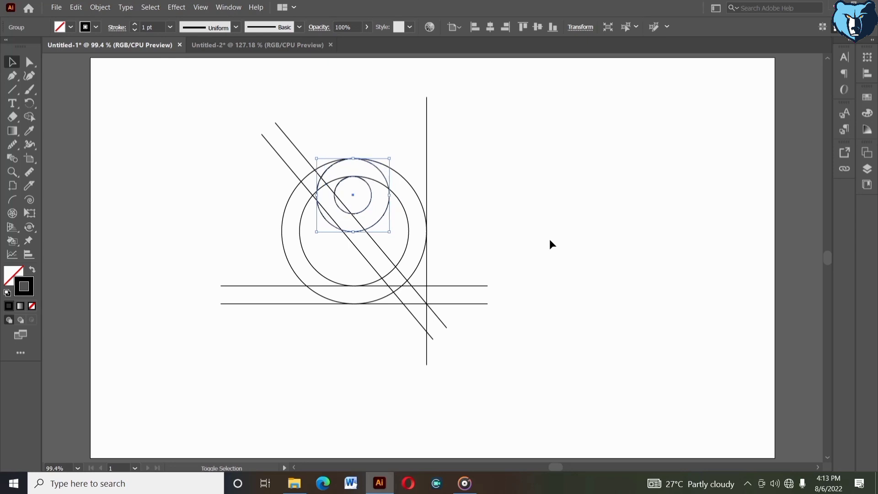
pyautogui.press('Right')
pyautogui.press('Right')
pyautogui.press('Right')
pyautogui.press('Right')
pyautogui.press('Right')
pyautogui.press('Right')
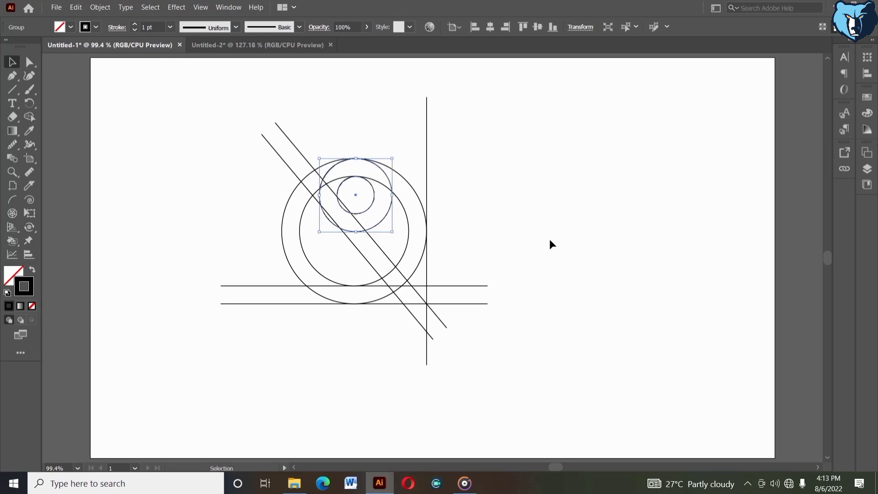
pyautogui.press('Right')
pyautogui.press('Right')
pyautogui.press('Right')
pyautogui.press('Right')
pyautogui.press('Right')
pyautogui.press('Right')
# Rotate the whole construction of circles and guide lines by -40°
pyautogui.click(550, 239)
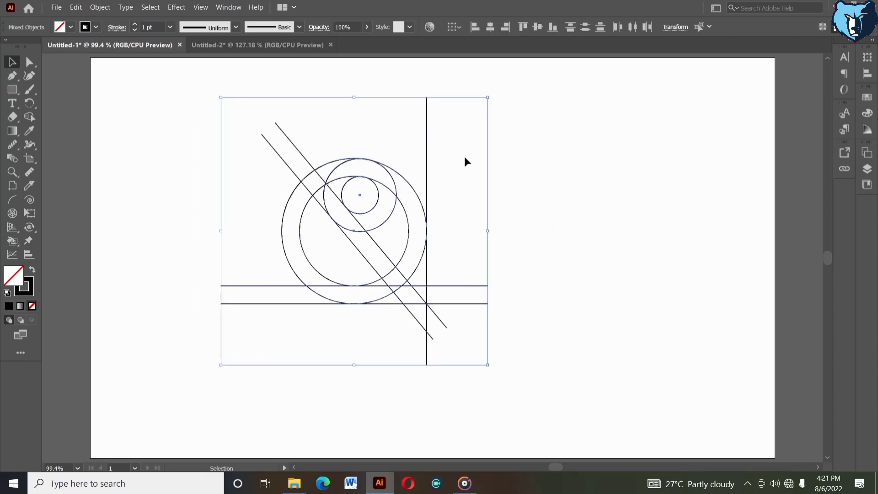
pyautogui.rightClick(465, 156)
pyautogui.click(507, 256)
pyautogui.click(591, 282)
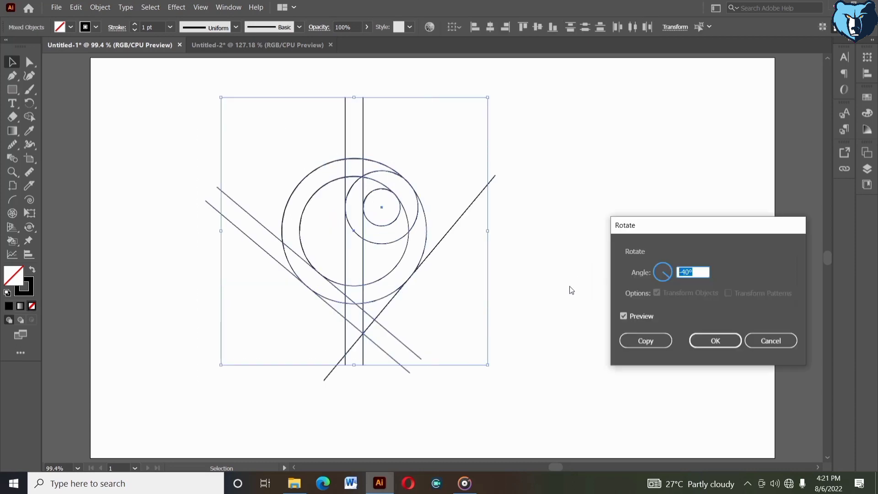
pyautogui.click(691, 342)
pyautogui.click(630, 301)
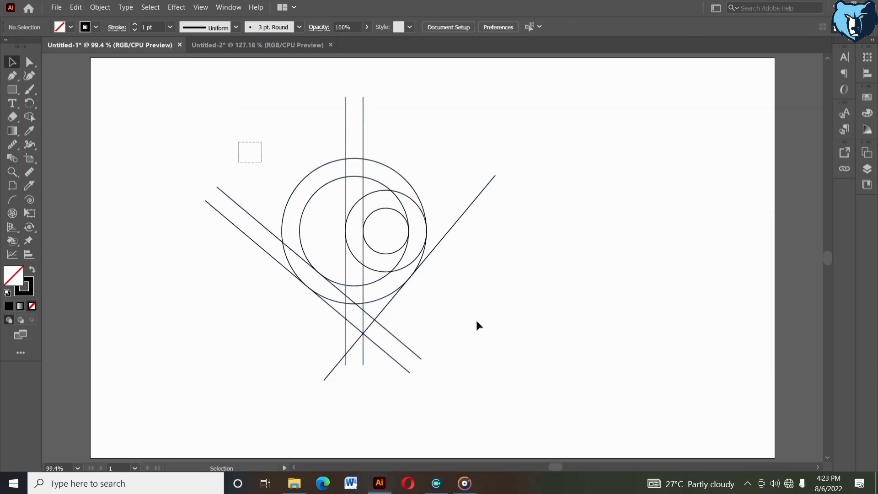
# Zoom in on the circles and thin every selected line to a 0.25 pt stroke
pyautogui.moveTo(238, 142); pyautogui.dragTo(477, 322)
pyautogui.click(13, 172)
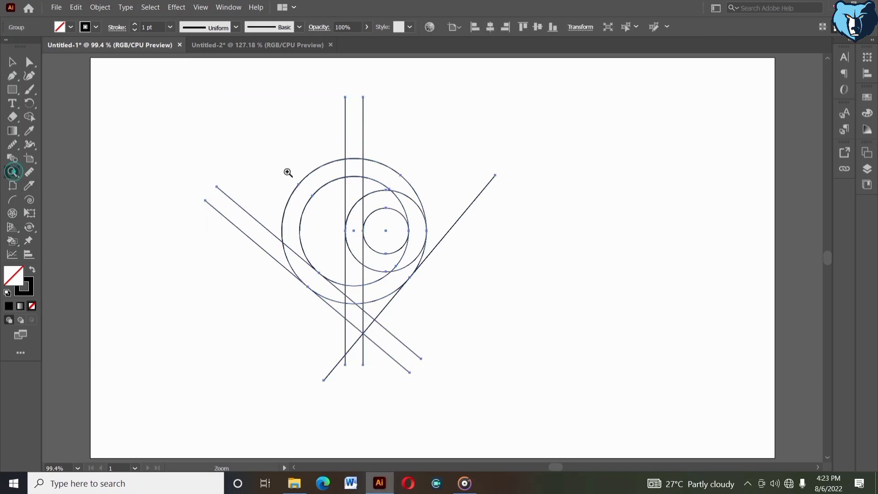
pyautogui.moveTo(275, 153); pyautogui.dragTo(460, 352)
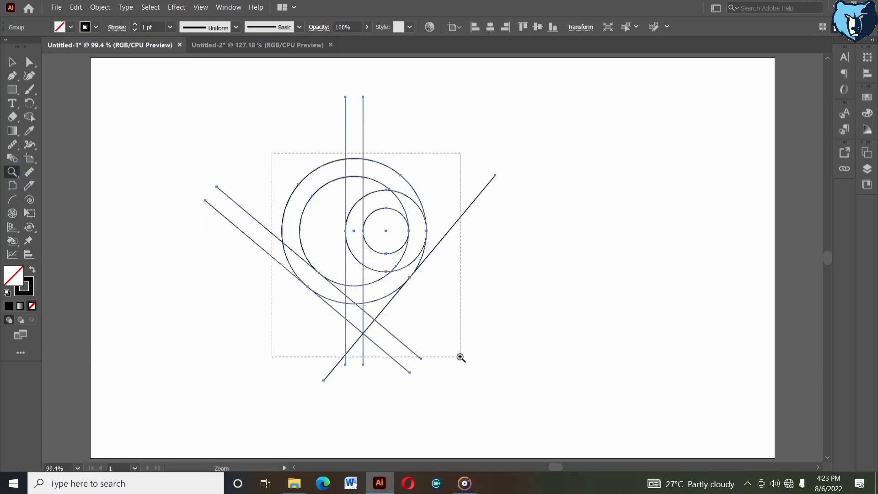
pyautogui.moveTo(434, 283); pyautogui.dragTo(432, 286)
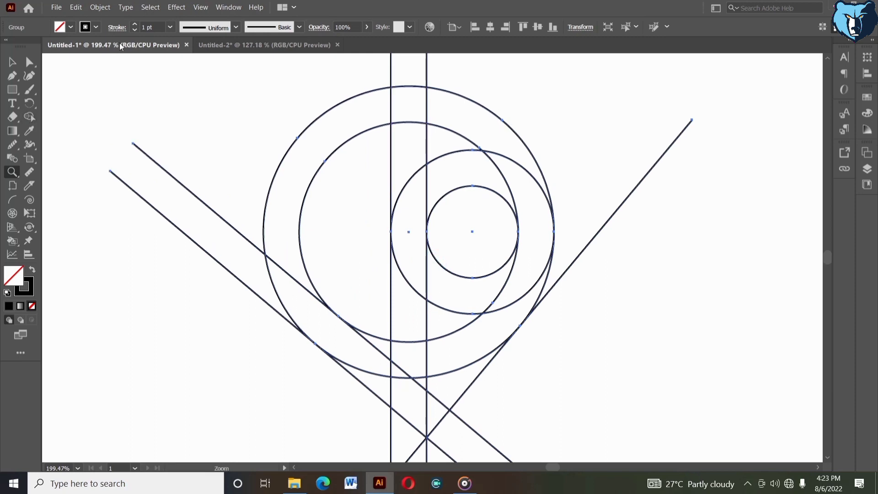
pyautogui.click(137, 30)
pyautogui.click(136, 29)
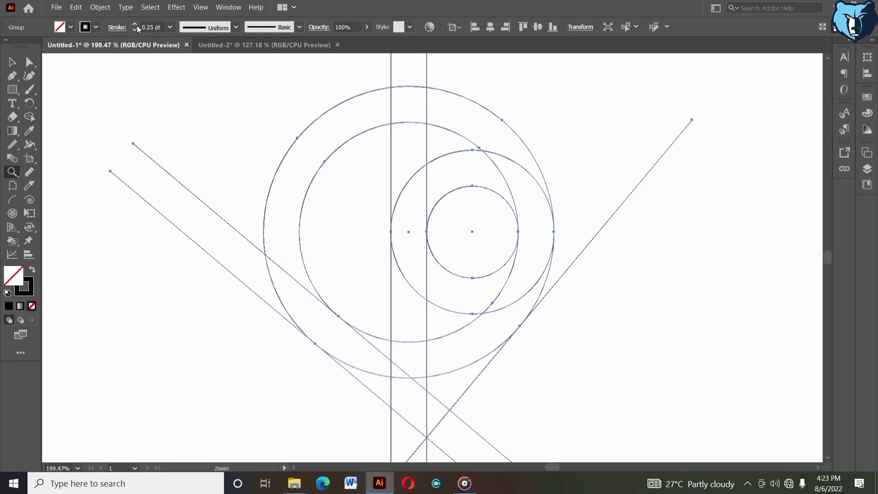
pyautogui.click(29, 116)
# With a black fill, merge the stem regions and left diagonal band into one shape
pyautogui.click(32, 269)
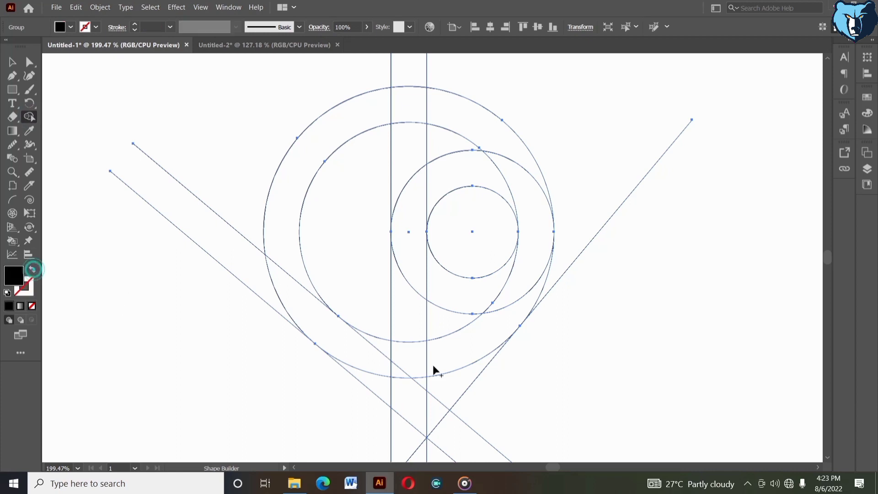
pyautogui.moveTo(452, 360); pyautogui.dragTo(439, 332)
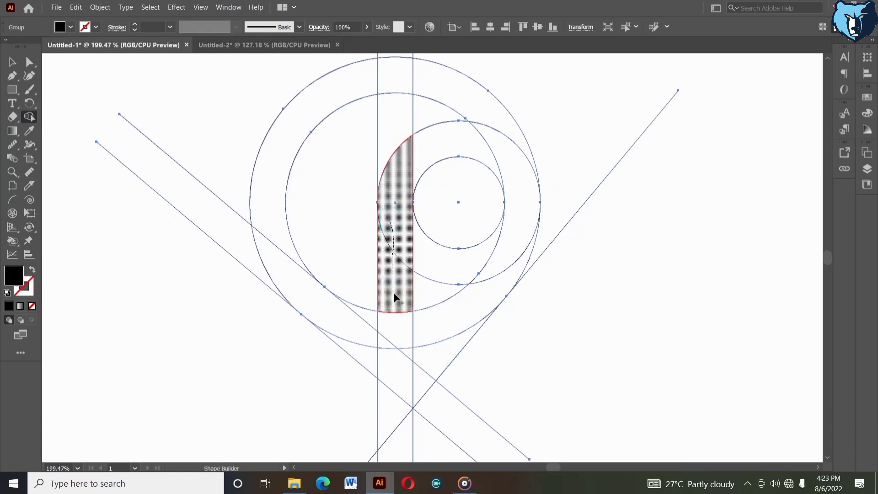
pyautogui.moveTo(397, 350); pyautogui.dragTo(401, 374)
pyautogui.moveTo(387, 339); pyautogui.dragTo(387, 338)
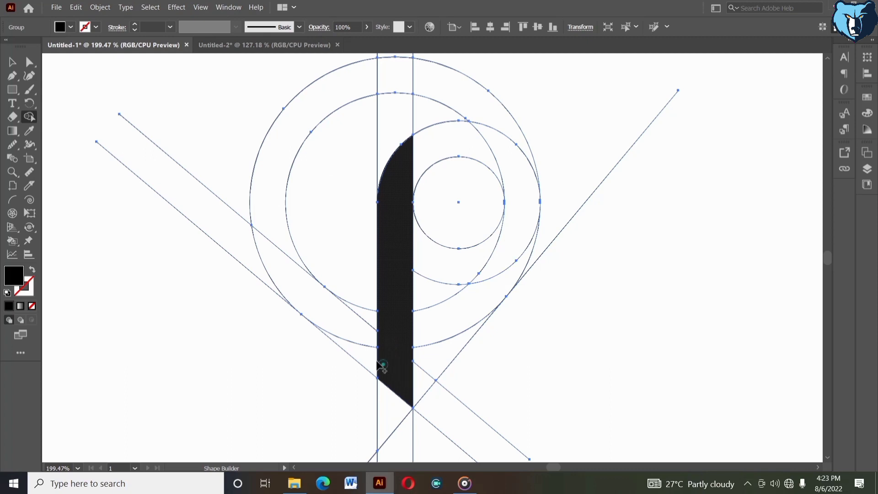
pyautogui.moveTo(381, 366); pyautogui.dragTo(352, 336)
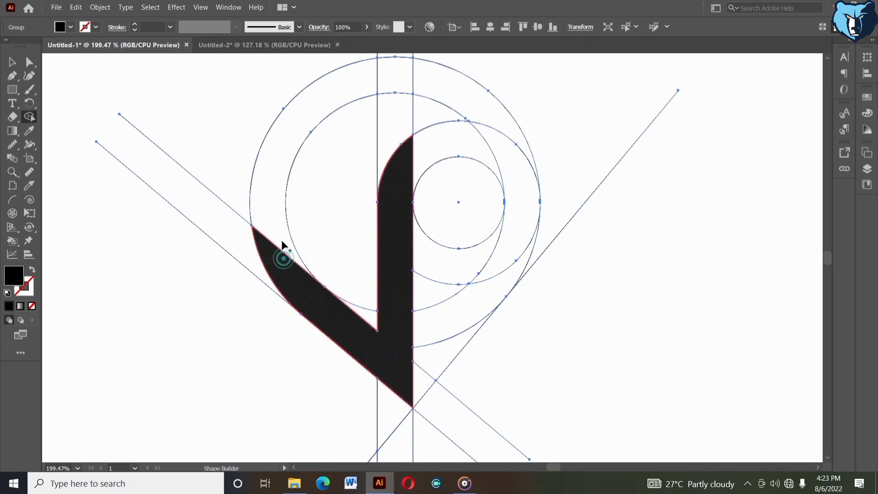
# Add the left ring band, top-right segments, lower ring band and crescent to the shape
pyautogui.moveTo(348, 82); pyautogui.dragTo(458, 99)
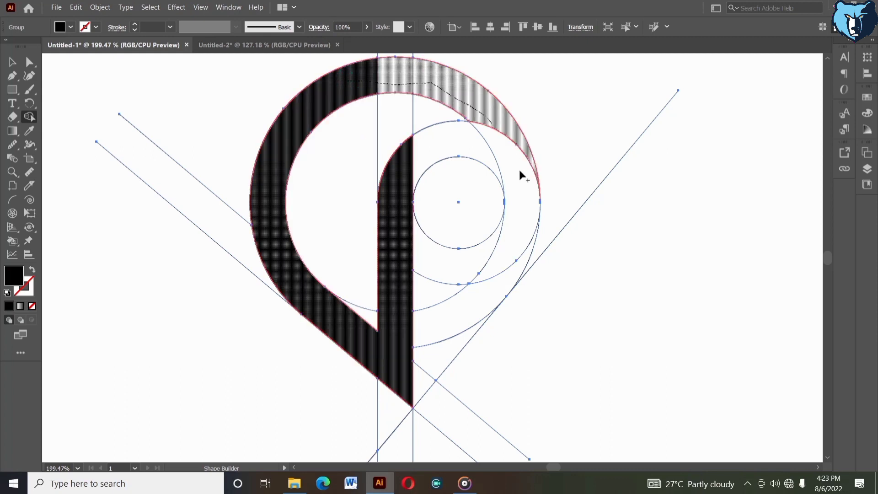
pyautogui.moveTo(519, 171); pyautogui.dragTo(513, 244)
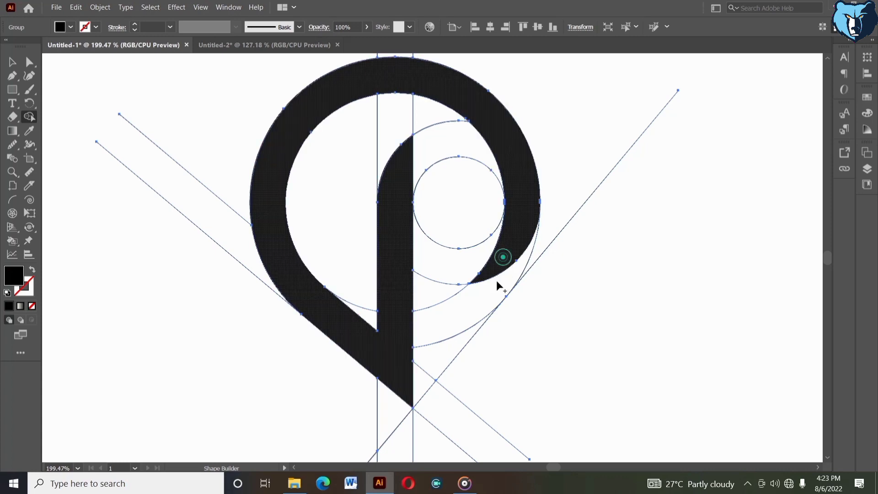
pyautogui.moveTo(497, 286)
pyautogui.mouseDown()
pyautogui.moveTo(488, 292)
pyautogui.moveTo(490, 284)
pyautogui.mouseUp()
pyautogui.moveTo(506, 155); pyautogui.dragTo(461, 155)
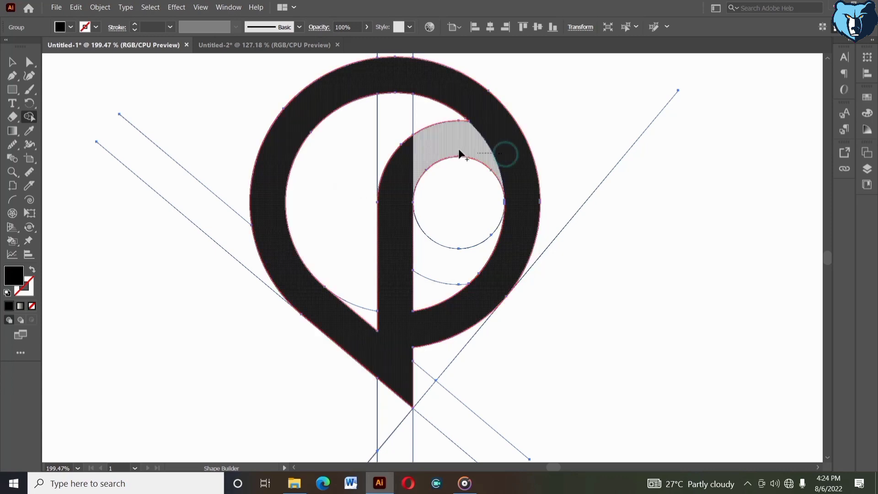
pyautogui.moveTo(388, 185); pyautogui.dragTo(388, 185)
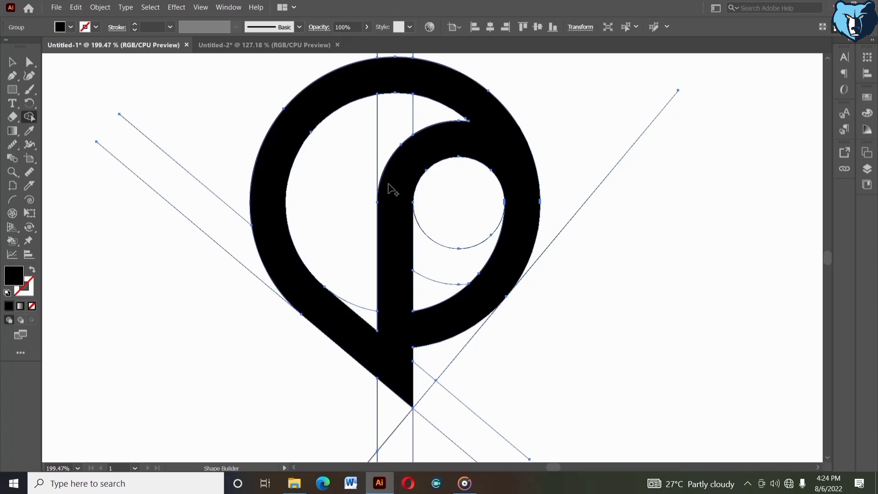
# Ungroup the artwork and cut the black logo shape to the clipboard
pyautogui.hotkey('ctrl', 'a')
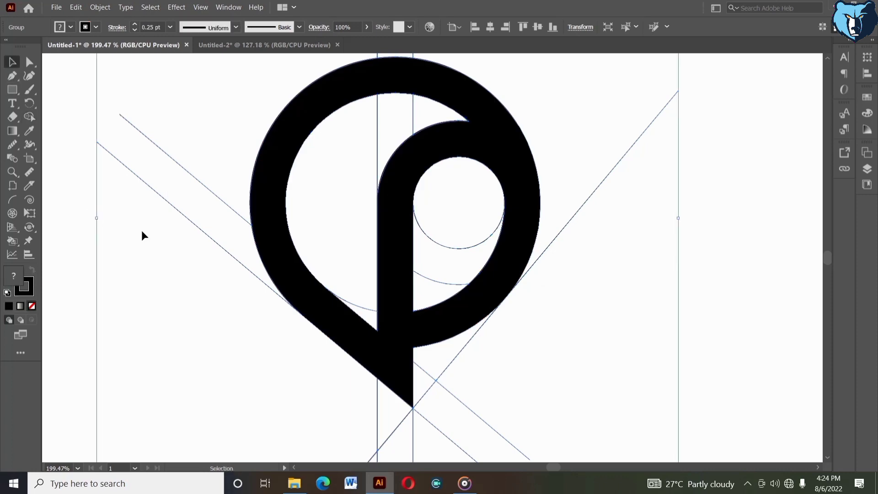
pyautogui.rightClick(294, 284)
pyautogui.click(312, 323)
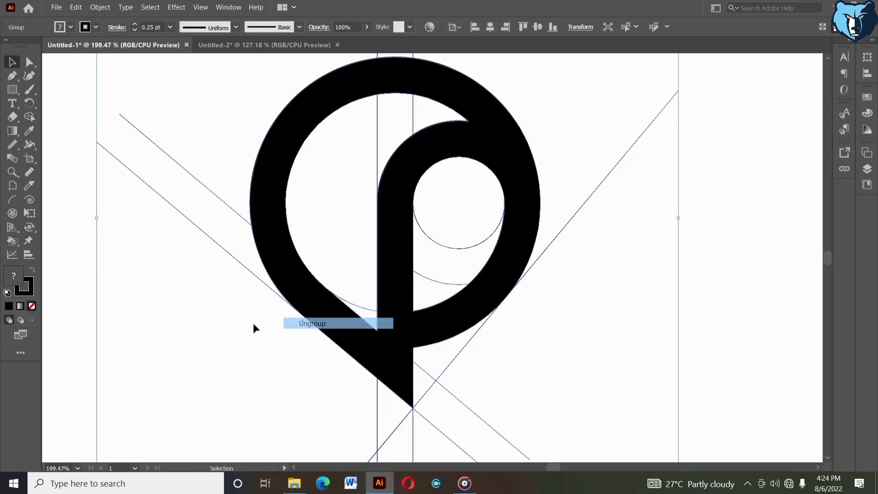
pyautogui.click(254, 323)
pyautogui.click(281, 273)
pyautogui.rightClick(281, 275)
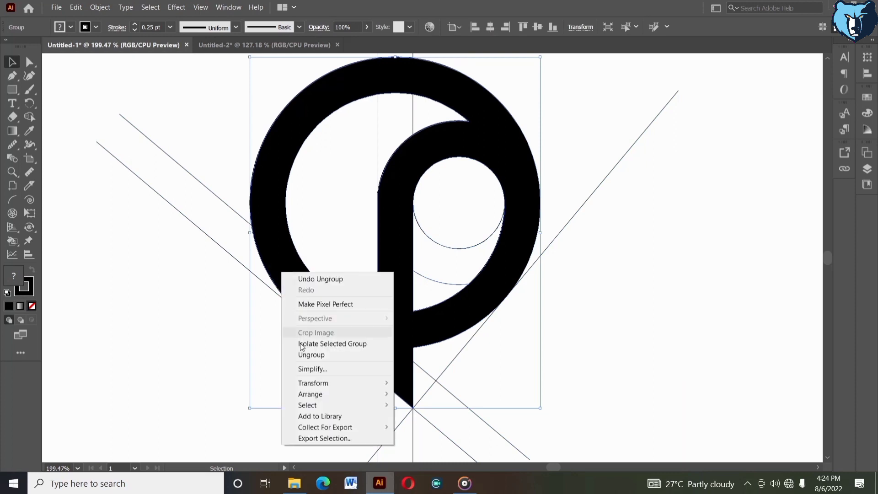
pyautogui.click(293, 352)
pyautogui.click(312, 302)
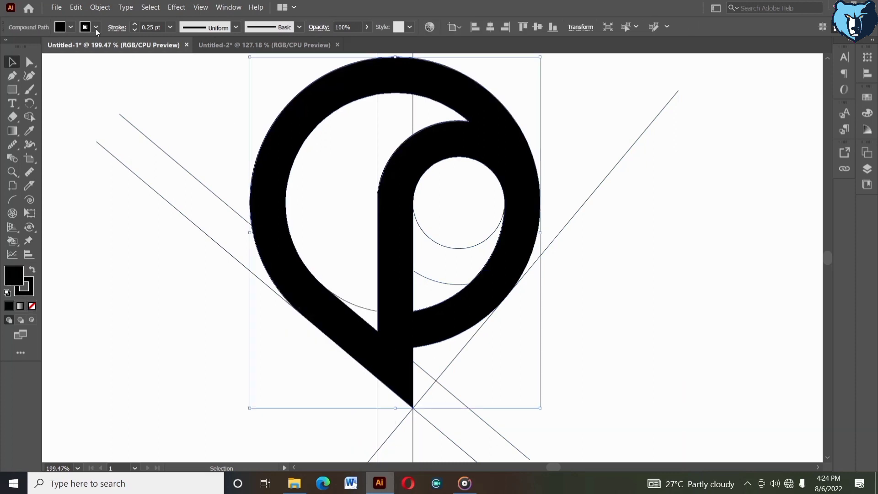
pyautogui.click(82, 9)
pyautogui.click(87, 43)
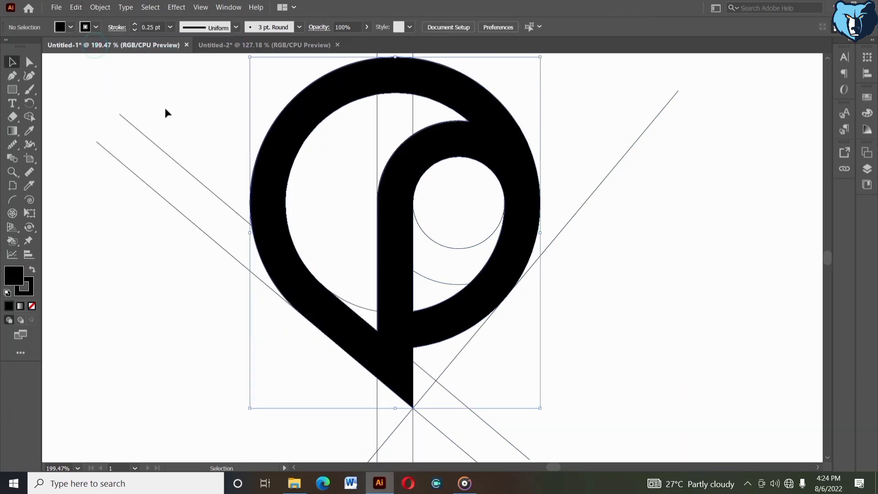
# Delete all remaining construction lines and circles, then paste the logo back in place
pyautogui.click(13, 172)
pyautogui.keyDown('alt'); pyautogui.click(304, 202); pyautogui.keyUp('alt')
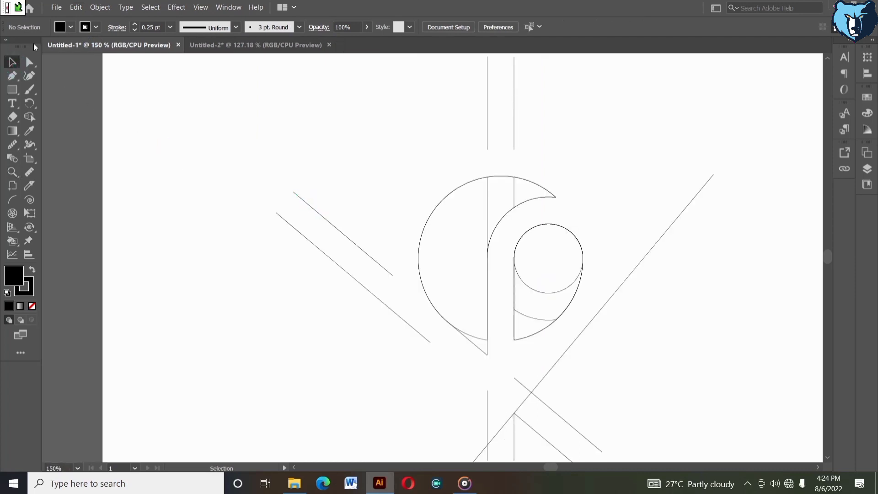
pyautogui.hotkey('ctrl', '0')
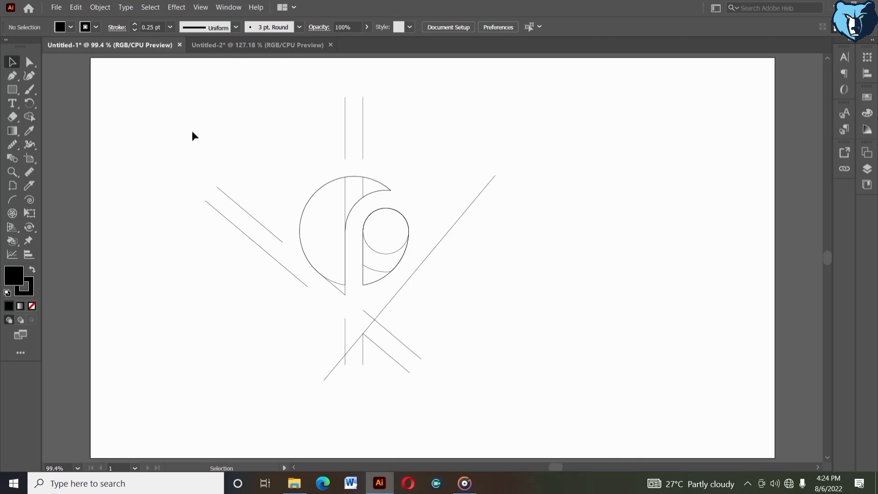
pyautogui.moveTo(192, 130); pyautogui.dragTo(503, 366)
pyautogui.press('Delete')
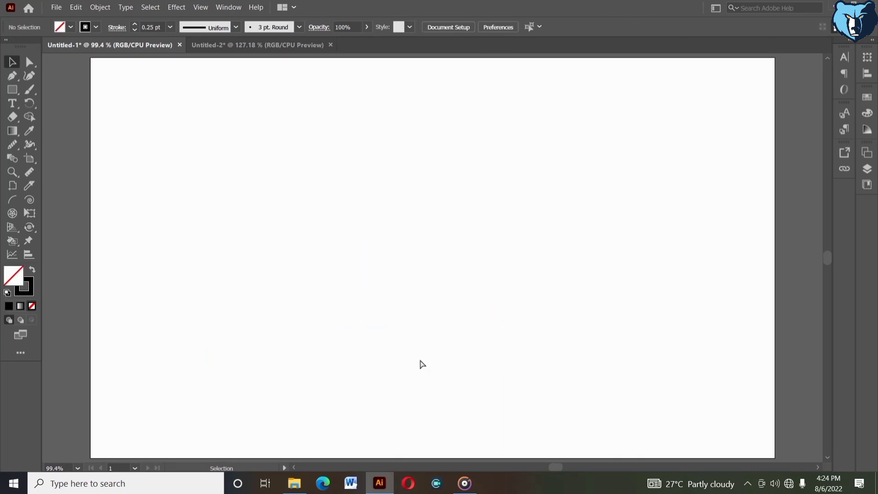
pyautogui.hotkey('ctrl', 'v')
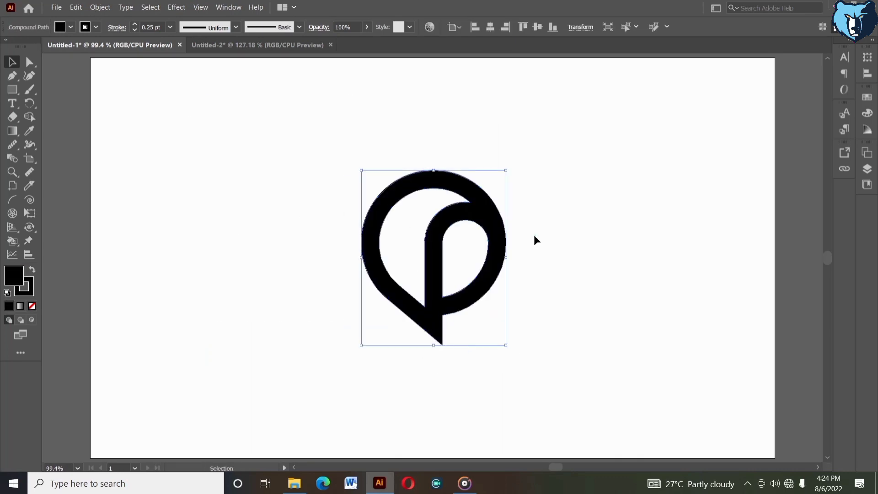
# Rotate the pasted black logo by 40° so it reads as a Q
pyautogui.click(534, 234)
pyautogui.moveTo(306, 121); pyautogui.dragTo(507, 271)
pyautogui.rightClick(526, 187)
pyautogui.moveTo(558, 289)
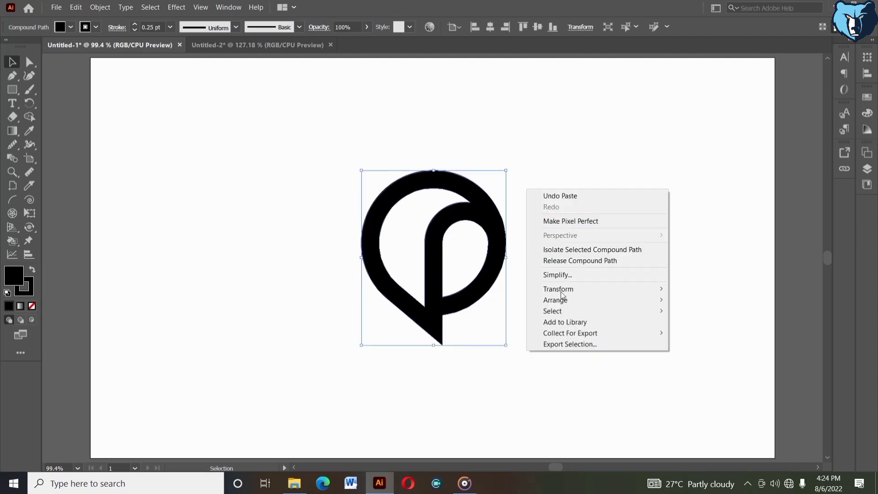
pyautogui.click(688, 313)
pyautogui.hotkey('shift', 'Up')
pyautogui.hotkey('shift', 'Up')
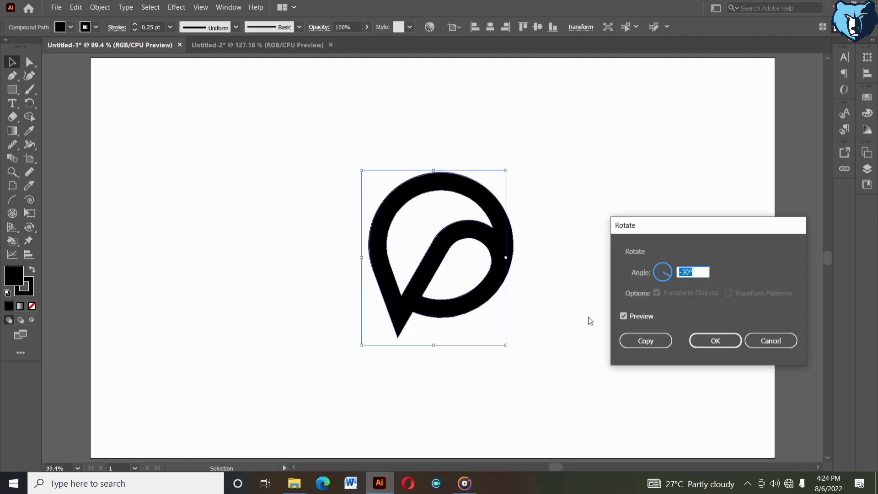
pyautogui.hotkey('shift', 'Up')
pyautogui.hotkey('shift', 'Up')
pyautogui.hotkey('shift', 'Up')
pyautogui.hotkey('shift', 'Up')
pyautogui.hotkey('shift', 'Up')
pyautogui.hotkey('shift', 'Up')
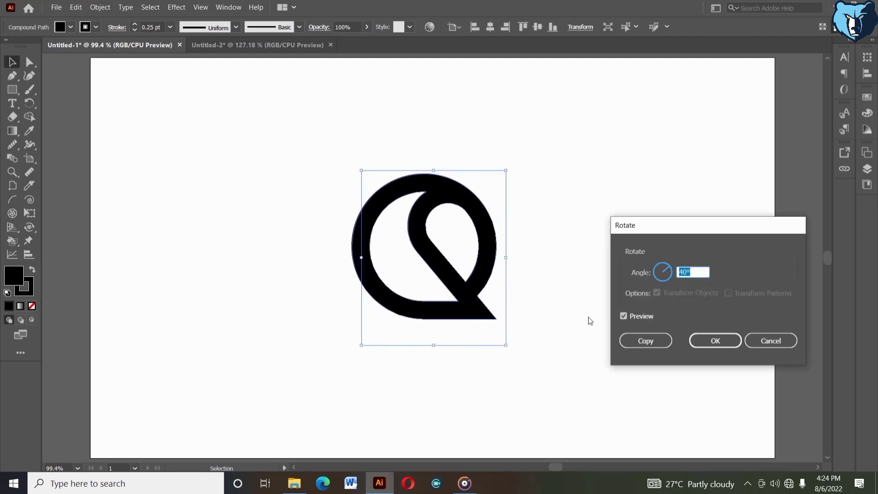
pyautogui.press('Return')
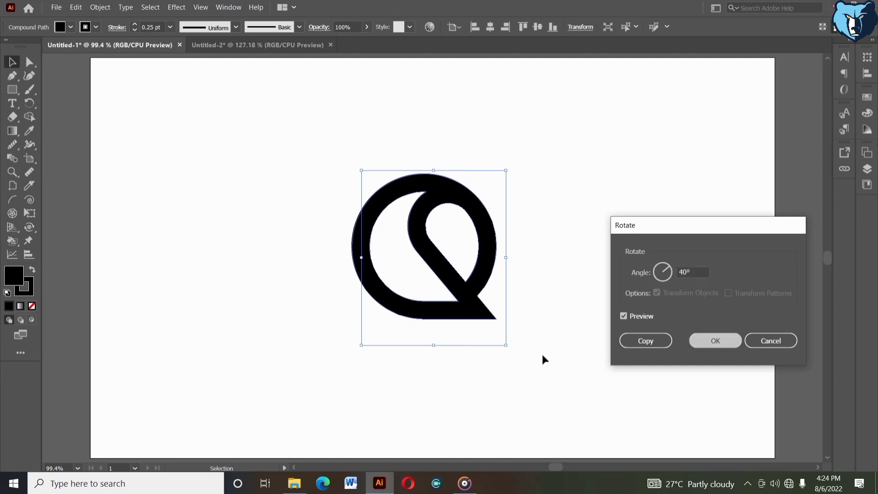
# Scale the logo up slightly and evenly around its centre
pyautogui.click(543, 354)
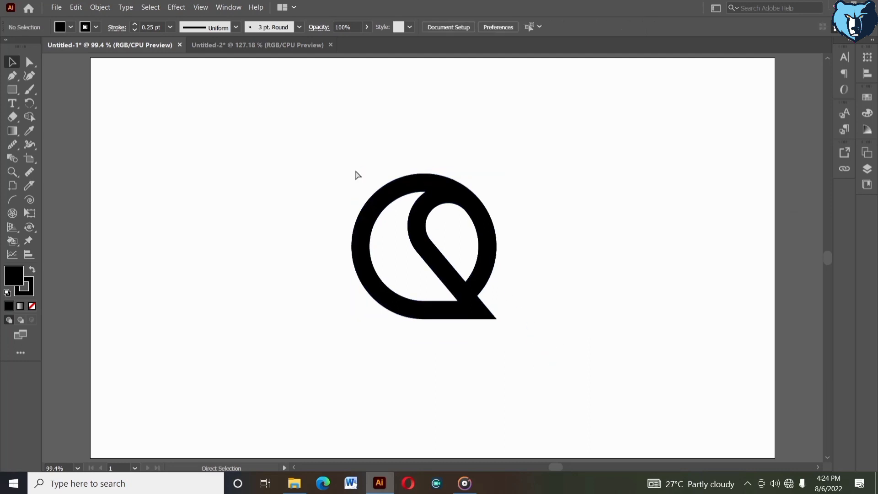
pyautogui.press('v')
pyautogui.click(370, 173)
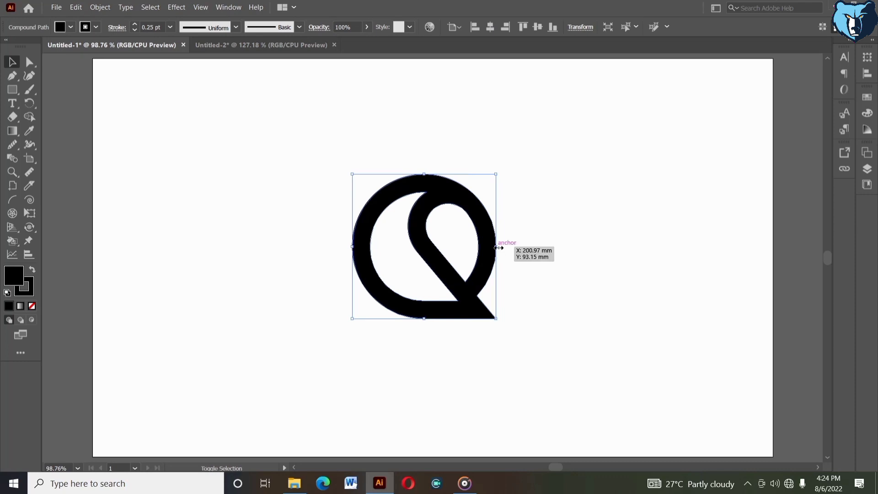
pyautogui.moveTo(496, 247); pyautogui.dragTo(516, 246)
pyautogui.click(542, 240)
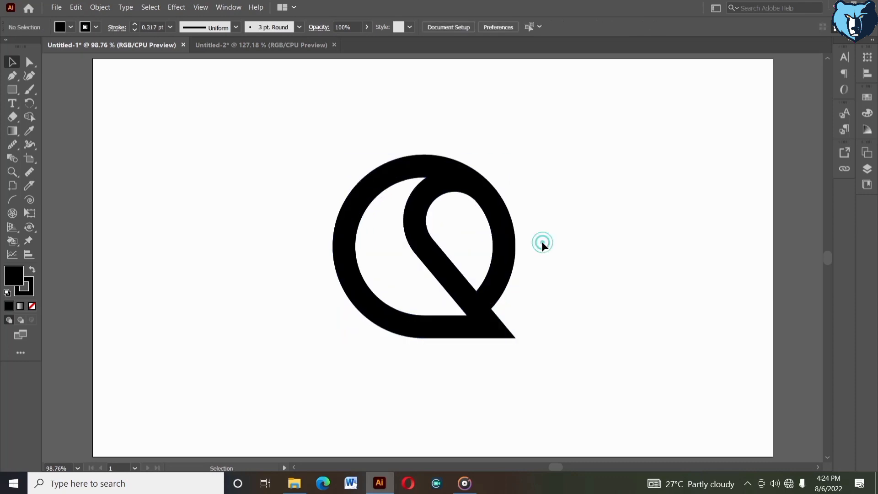
# Draw a long thin black-filled ellipse below the logo
pyautogui.click(12, 89)
pyautogui.click(43, 103)
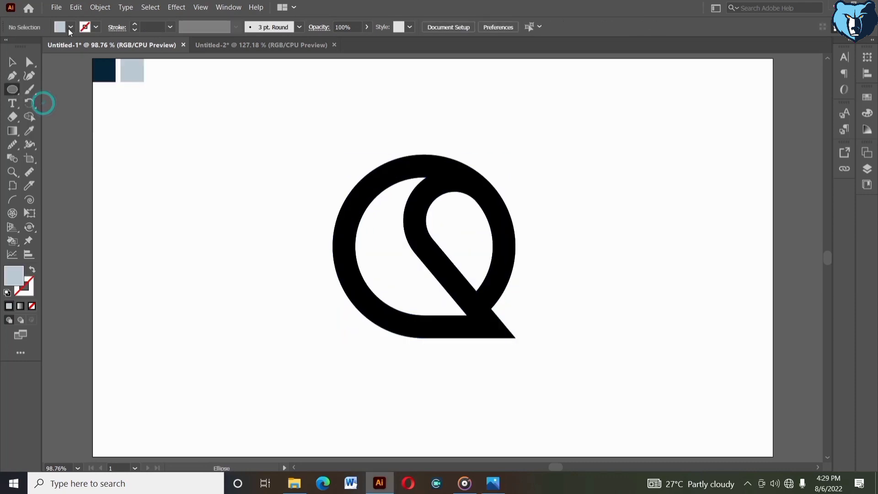
pyautogui.click(70, 28)
pyautogui.click(30, 46)
pyautogui.click(221, 261)
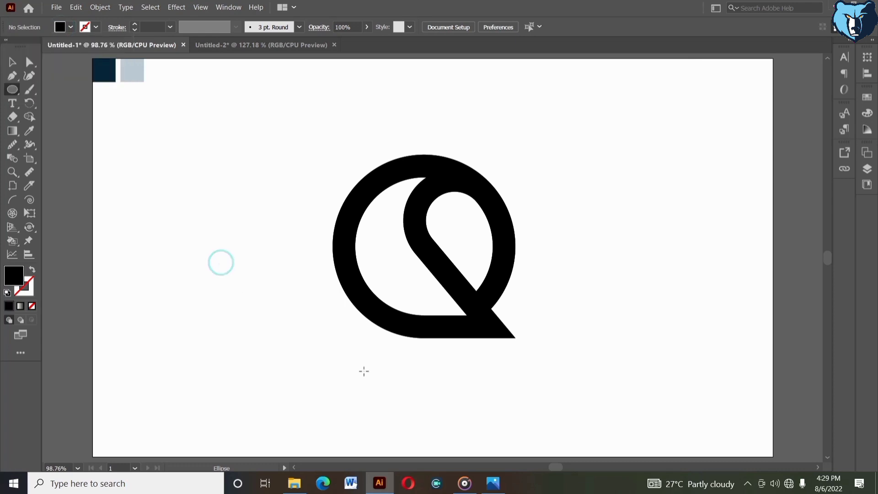
pyautogui.moveTo(335, 358); pyautogui.dragTo(569, 373)
# Centre the ellipse horizontally under the Q and nudge it slightly right
pyautogui.click(12, 62)
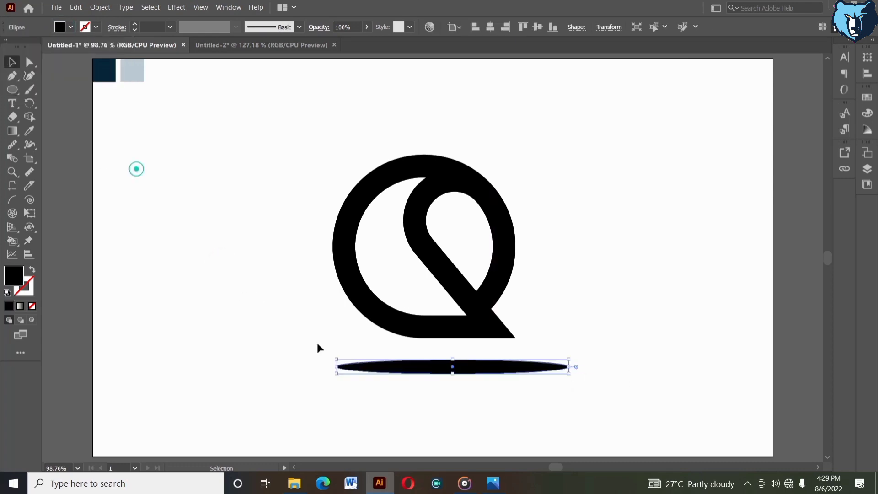
pyautogui.moveTo(373, 382); pyautogui.dragTo(442, 325)
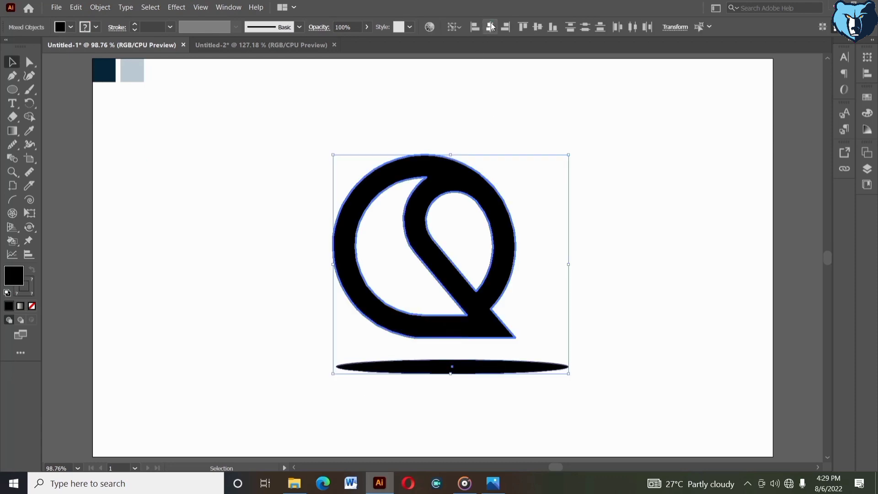
pyautogui.click(492, 26)
pyautogui.click(607, 254)
pyautogui.click(489, 369)
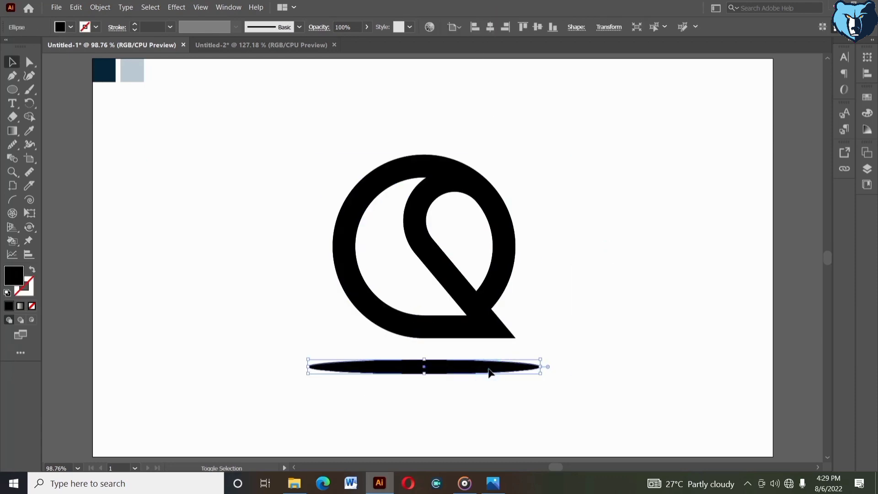
pyautogui.hotkey('shift', 'Right')
pyautogui.hotkey('shift', 'Right')
pyautogui.hotkey('shift', 'Right')
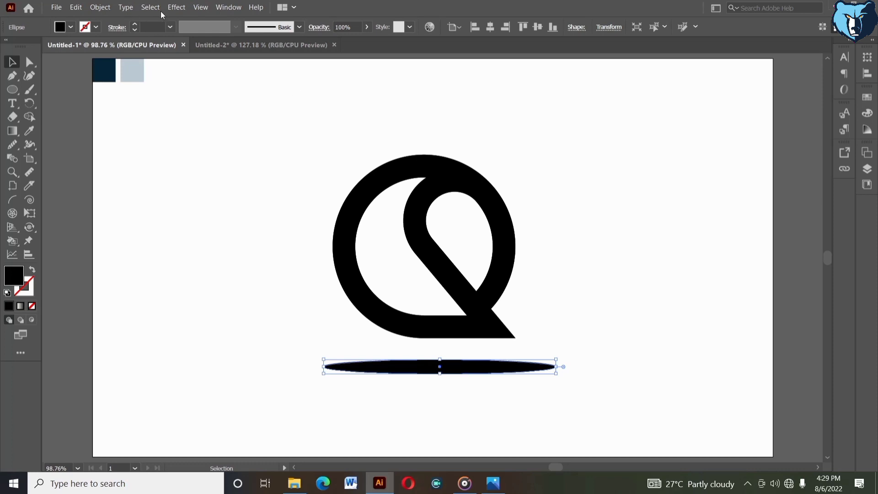
# Soften the ellipse into a shadow with Feather and Gaussian Blur effects
pyautogui.click(176, 7)
pyautogui.click(298, 161)
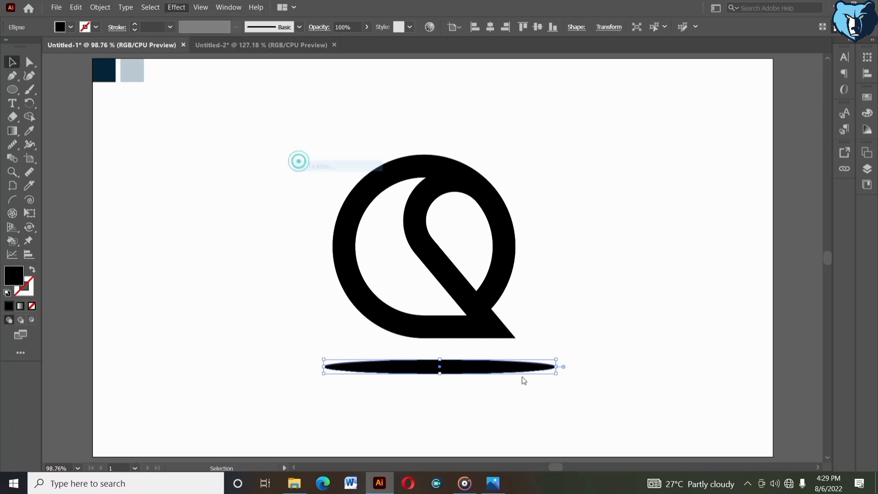
pyautogui.click(643, 221)
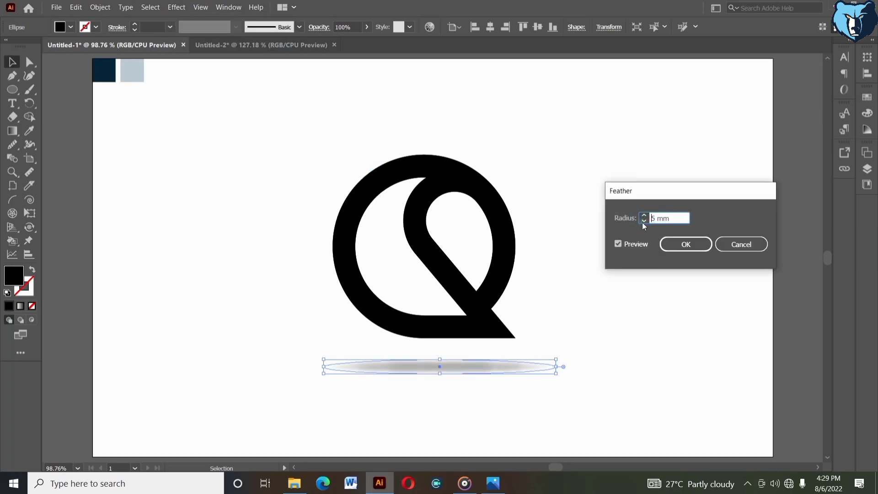
pyautogui.click(642, 215)
pyautogui.click(674, 247)
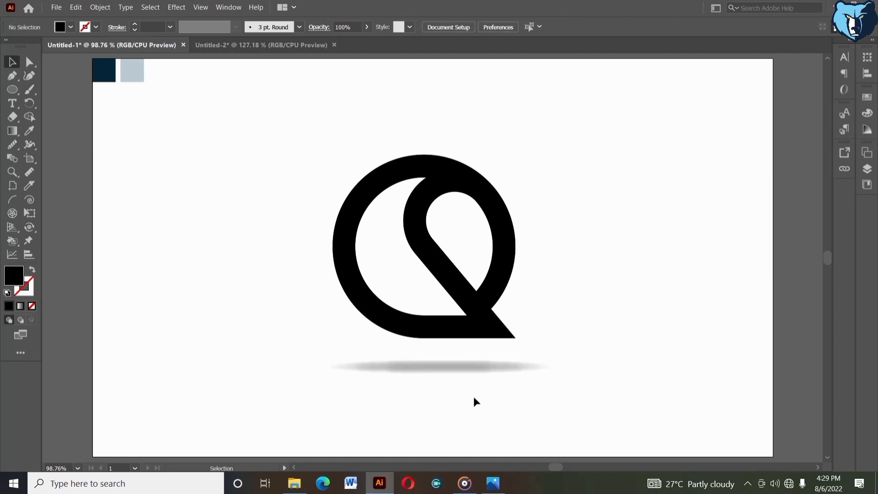
pyautogui.click(188, 8)
pyautogui.moveTo(185, 229)
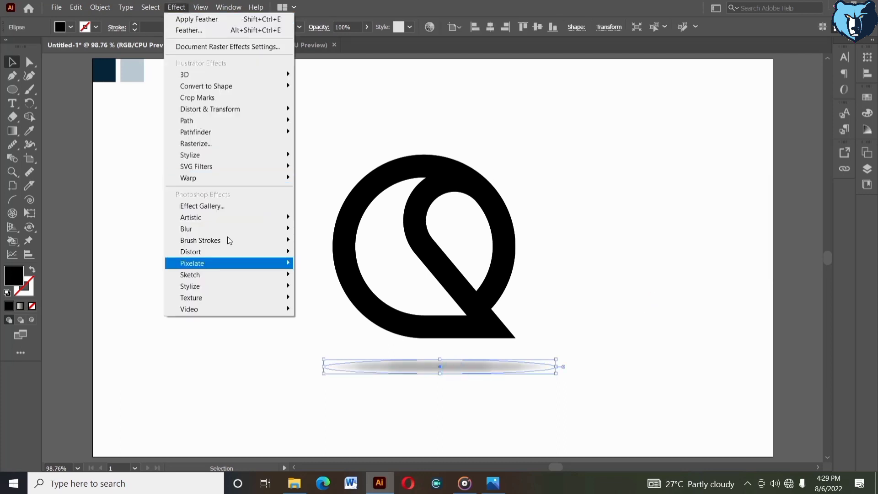
pyautogui.click(319, 230)
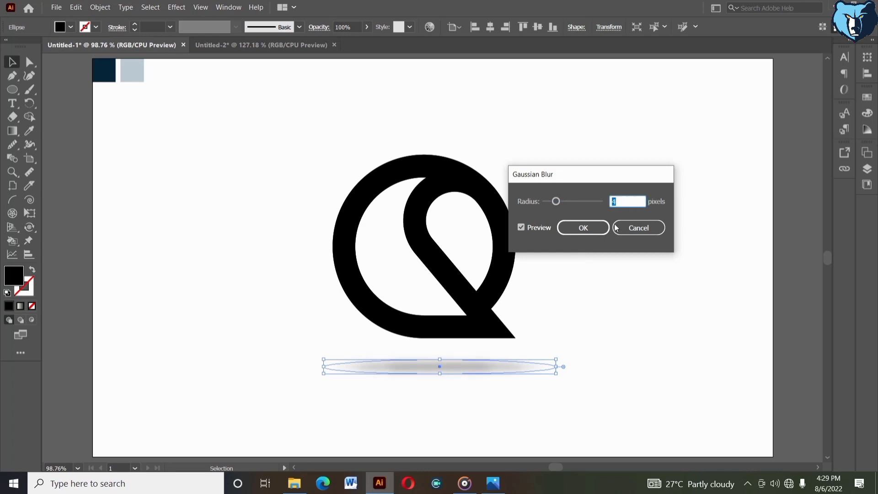
pyautogui.press('Return')
pyautogui.click(603, 300)
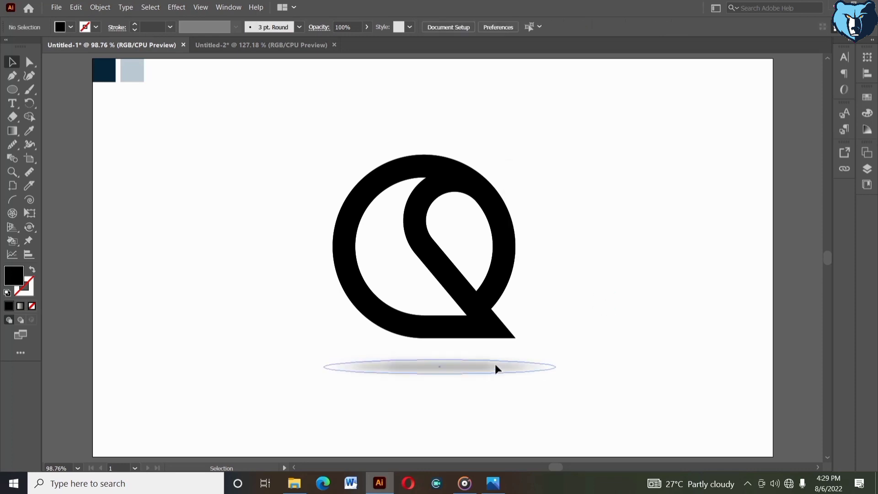
pyautogui.click(496, 365)
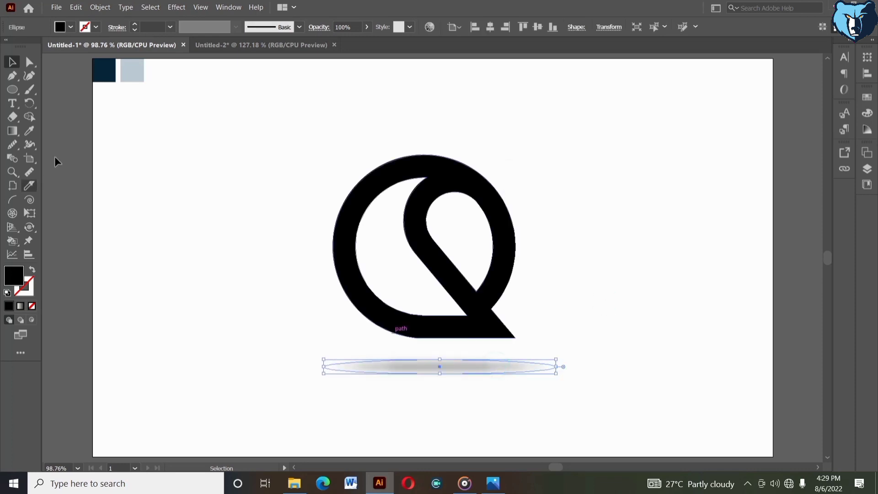
# Recolour the shadow ellipse and the Q with the light blue swatch via the Eyedropper
pyautogui.click(29, 131)
pyautogui.click(129, 69)
pyautogui.keyDown('ctrl'); pyautogui.click(351, 219); pyautogui.keyUp('ctrl')
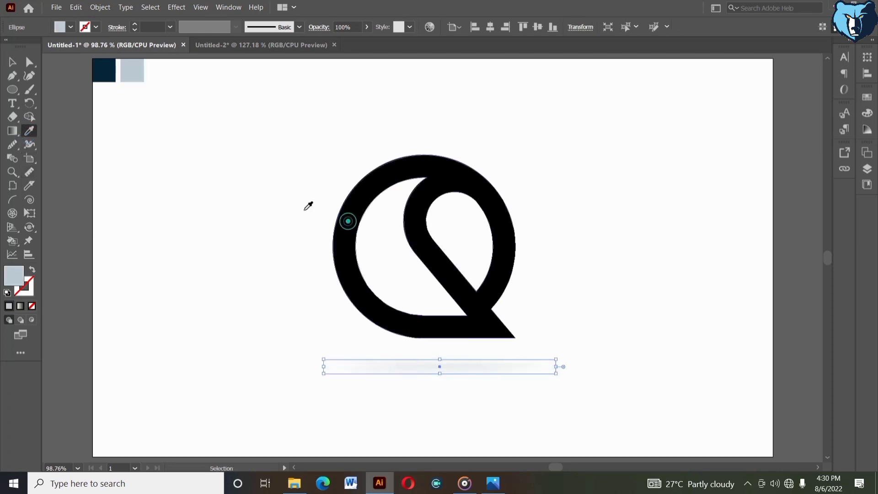
pyautogui.click(139, 76)
pyautogui.click(11, 62)
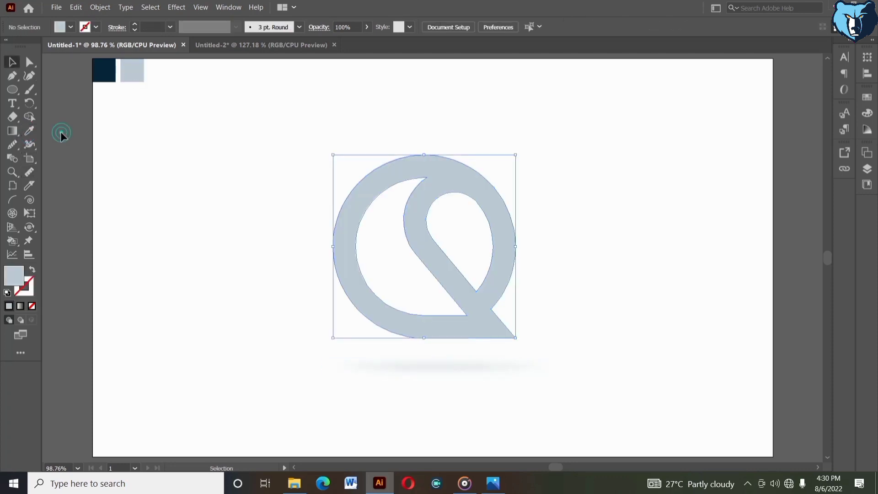
pyautogui.click(62, 133)
pyautogui.click(396, 322)
pyautogui.keyDown('shift'); pyautogui.click(432, 364); pyautogui.keyUp('shift')
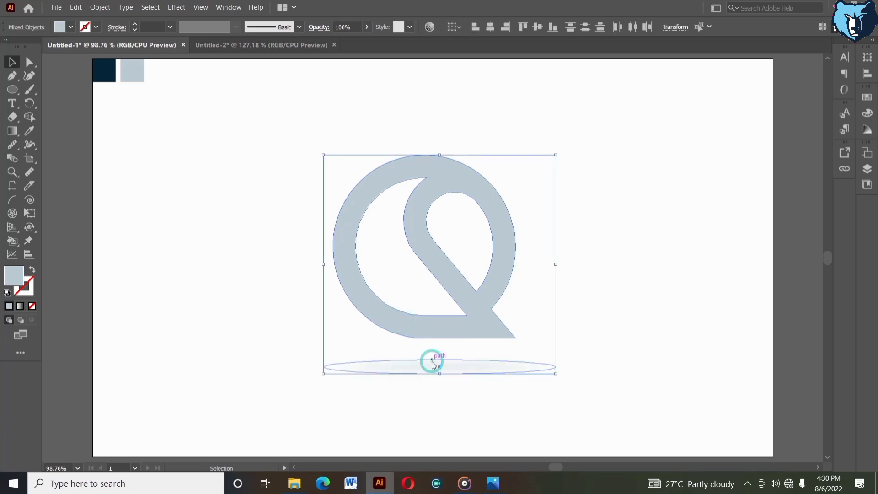
pyautogui.rightClick(432, 363)
pyautogui.click(459, 273)
# Send the dark navy square to the back and stretch it across the whole artboard
pyautogui.click(94, 79)
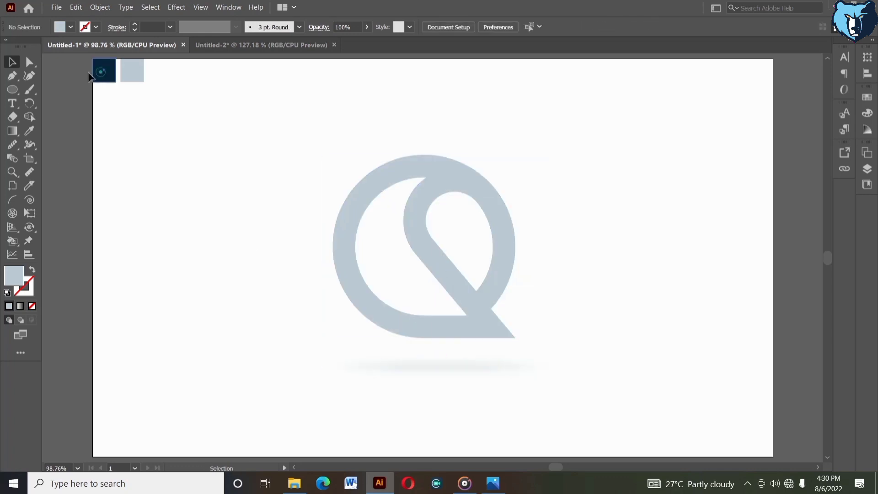
pyautogui.press('a')
pyautogui.press('v')
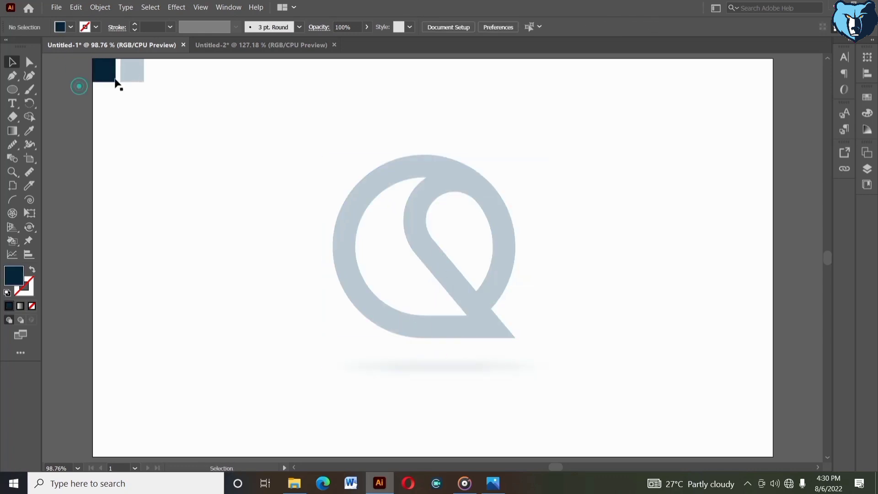
pyautogui.moveTo(132, 73); pyautogui.dragTo(76, 118)
pyautogui.rightClick(107, 78)
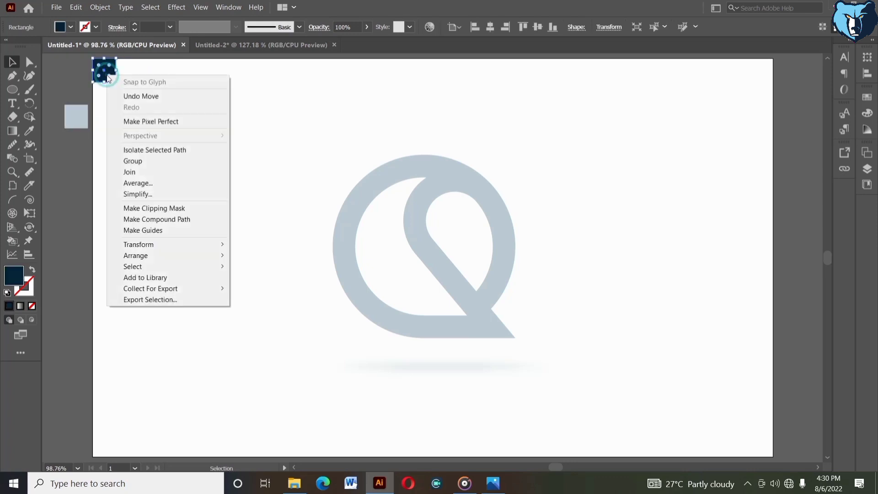
pyautogui.click(260, 289)
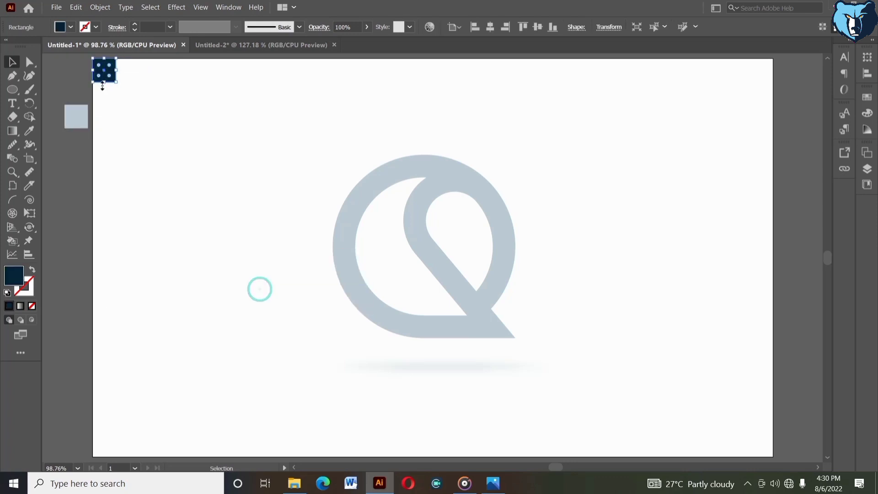
pyautogui.moveTo(105, 82); pyautogui.dragTo(102, 457)
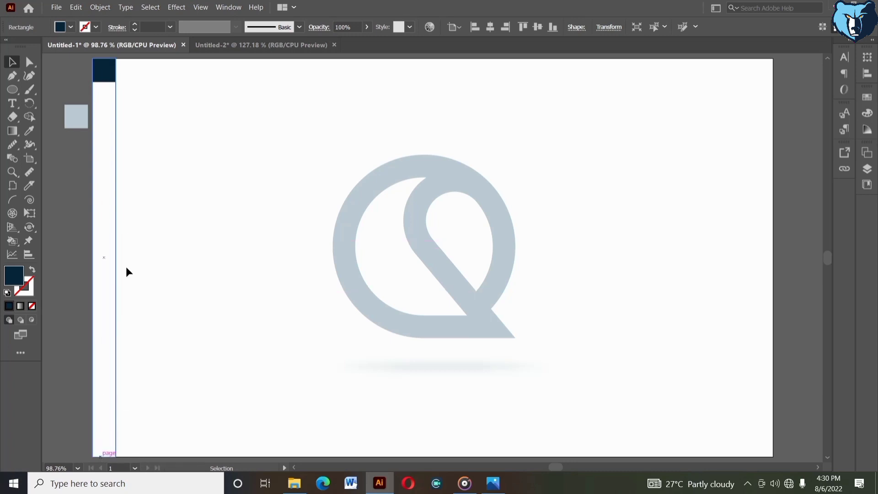
pyautogui.moveTo(117, 257); pyautogui.dragTo(774, 305)
pyautogui.click(795, 291)
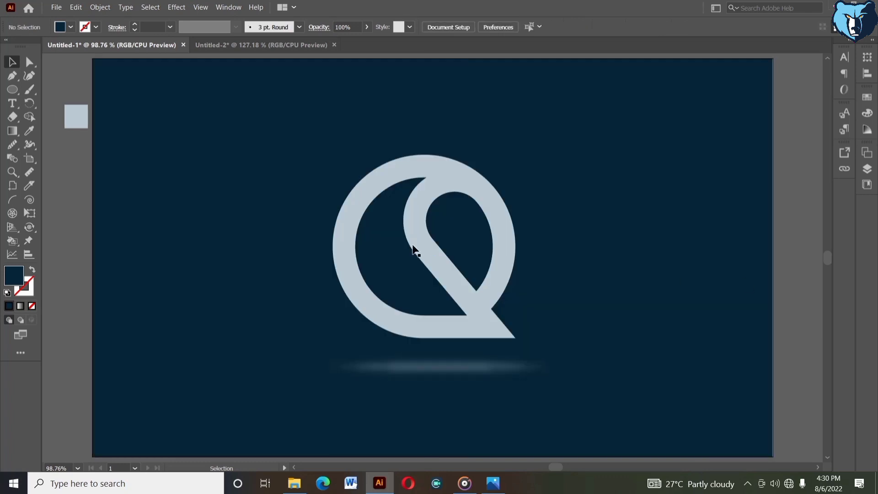
pyautogui.click(71, 115)
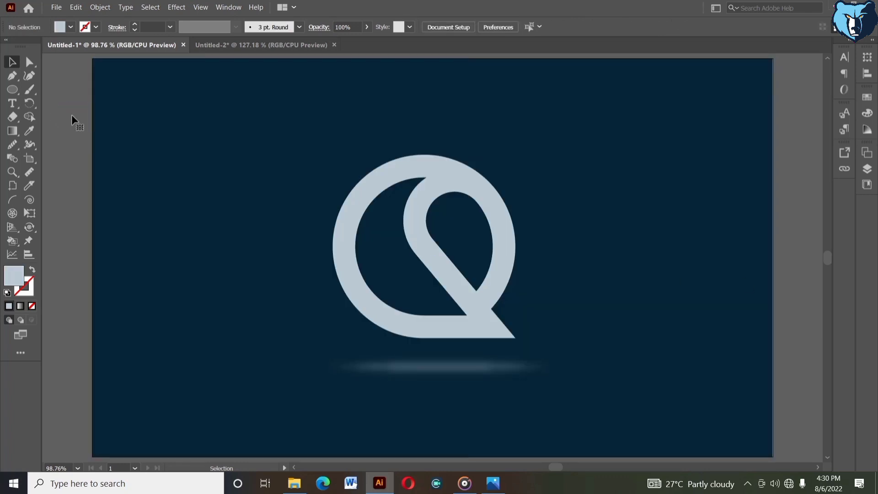